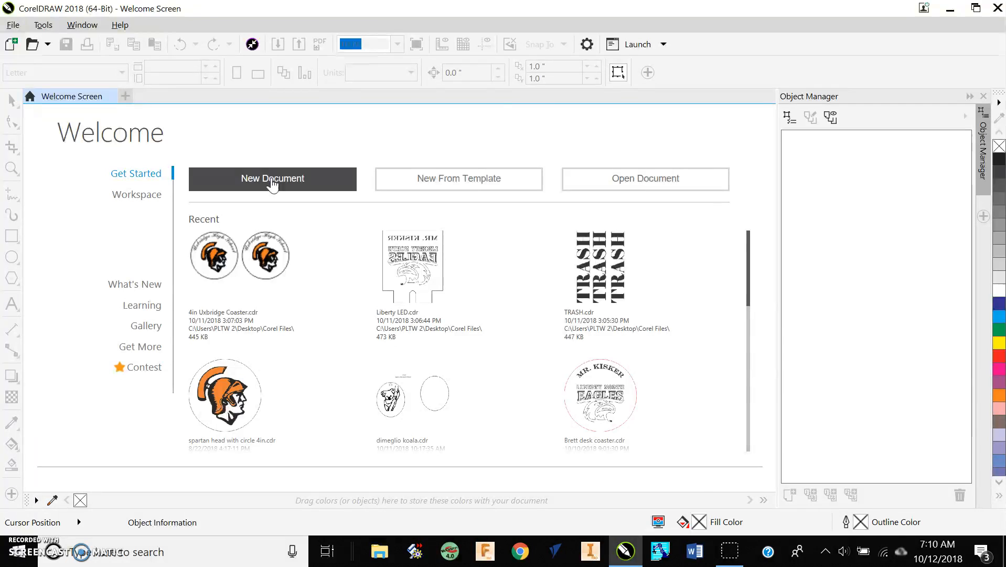
Create a new document and set its page size to 8.5 by 11 inches.
click(271, 179)
click(200, 67)
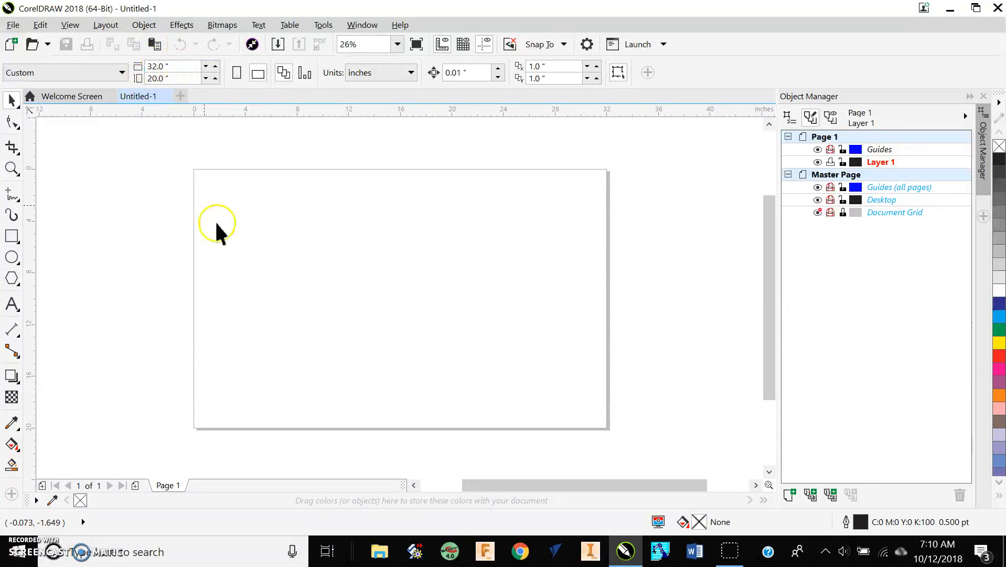
click(195, 67)
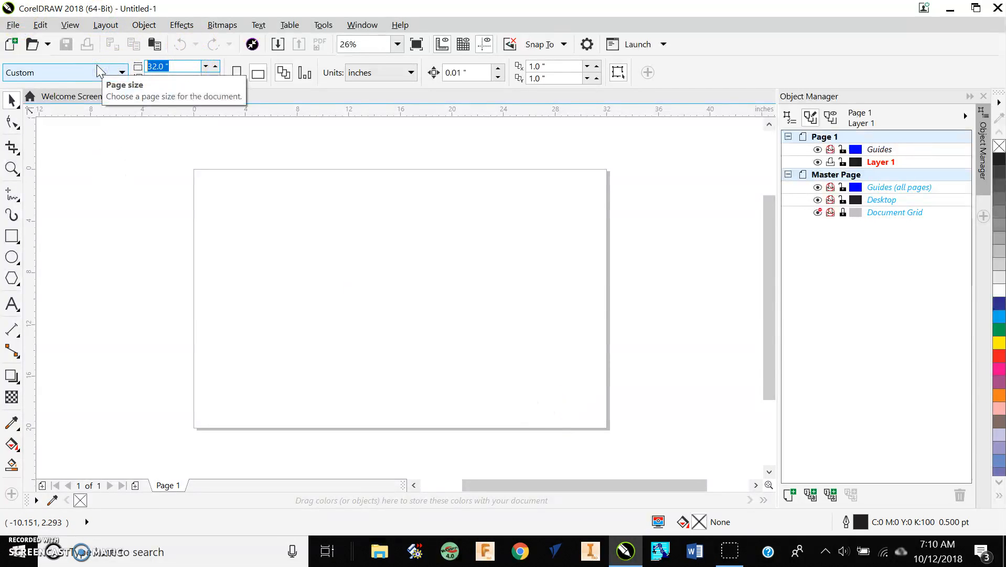
text(8.5)
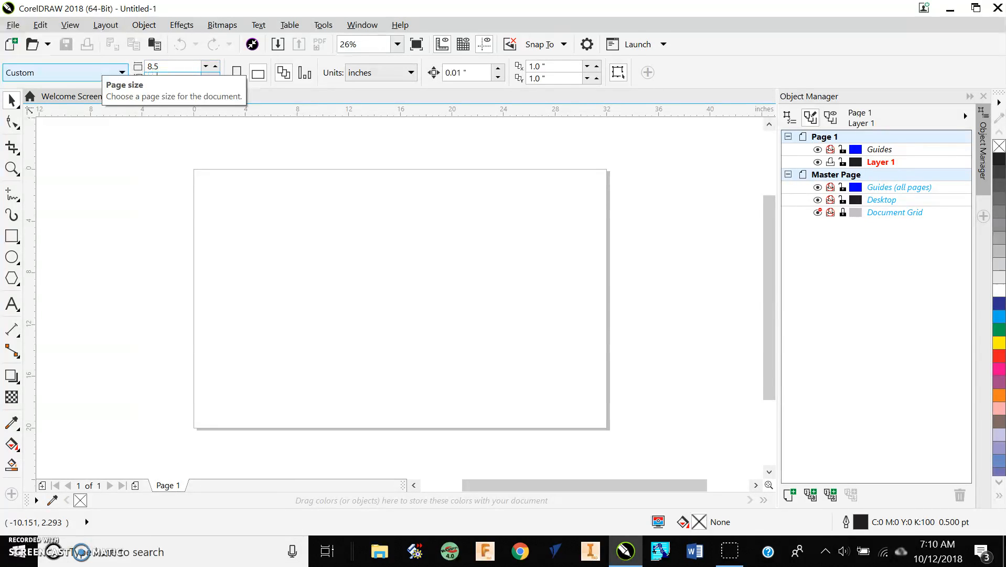
key(Return)
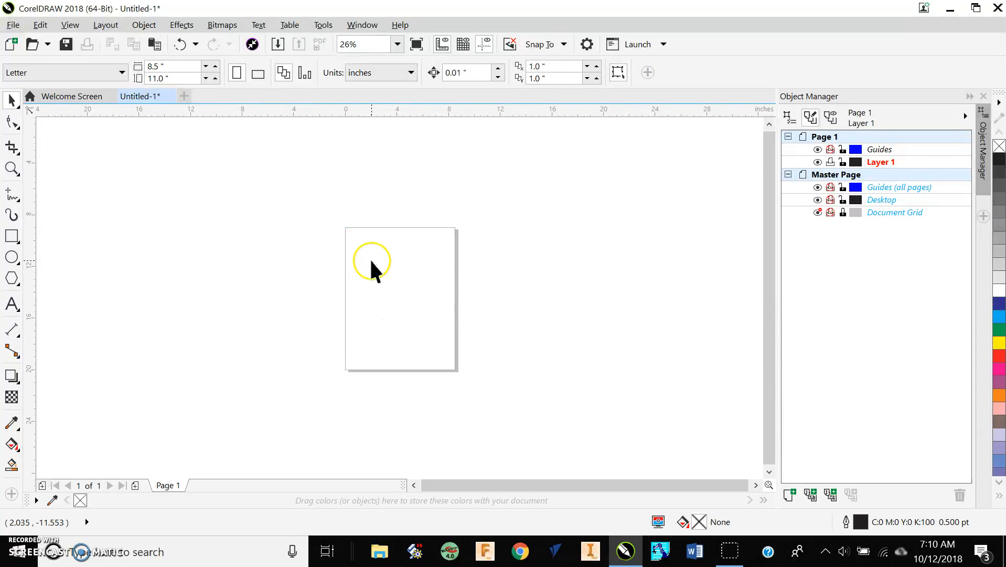
scroll(369, 258, up, 2)
scroll(477, 247, down, 1)
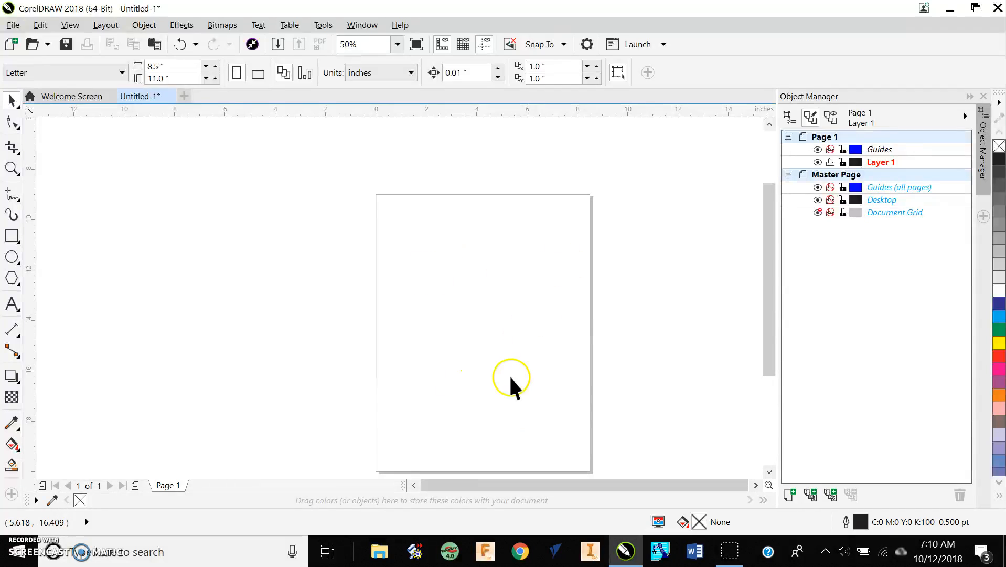
drag(435, 290, 361, 277)
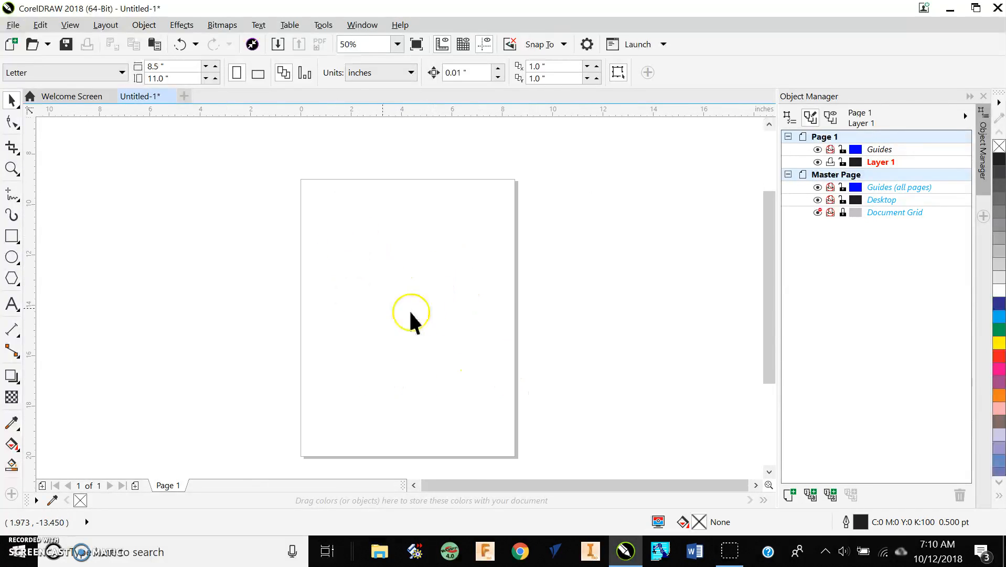
mouse_move(377, 285)
mouse_down()
mouse_move(393, 314)
mouse_move(330, 298)
mouse_move(471, 314)
mouse_up()
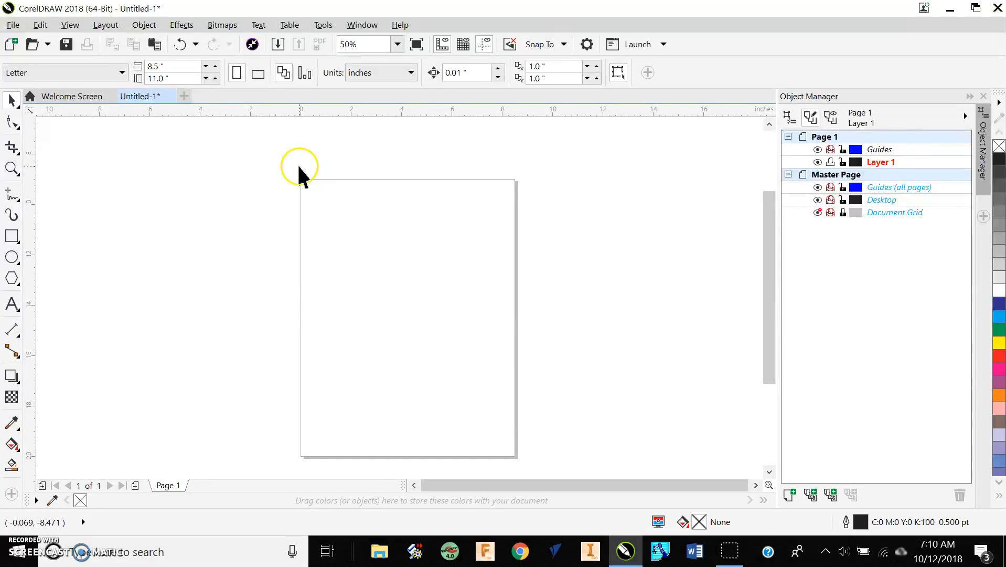
Change the page size to 32 inches wide by 20 inches high.
double_click(190, 69)
text(32)
key(Tab)
text(2)
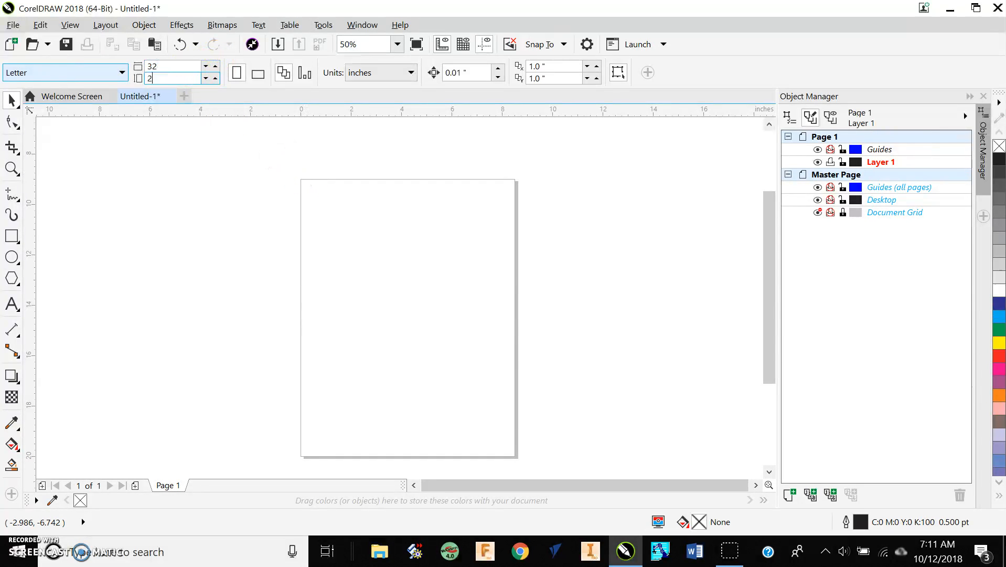
text(0)
key(Return)
scroll(447, 210, down, 5)
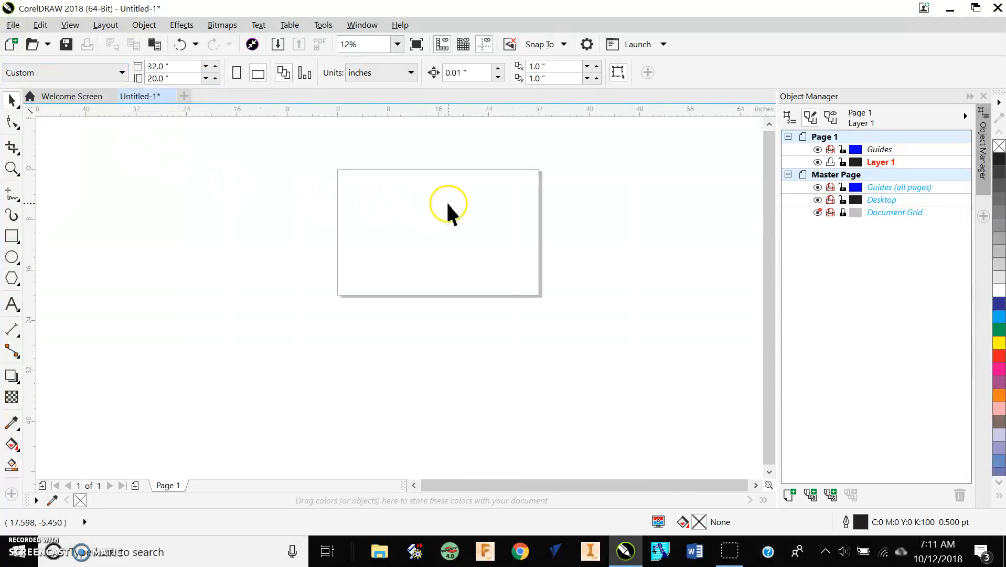
scroll(447, 229, up, 2)
drag(446, 223, 418, 303)
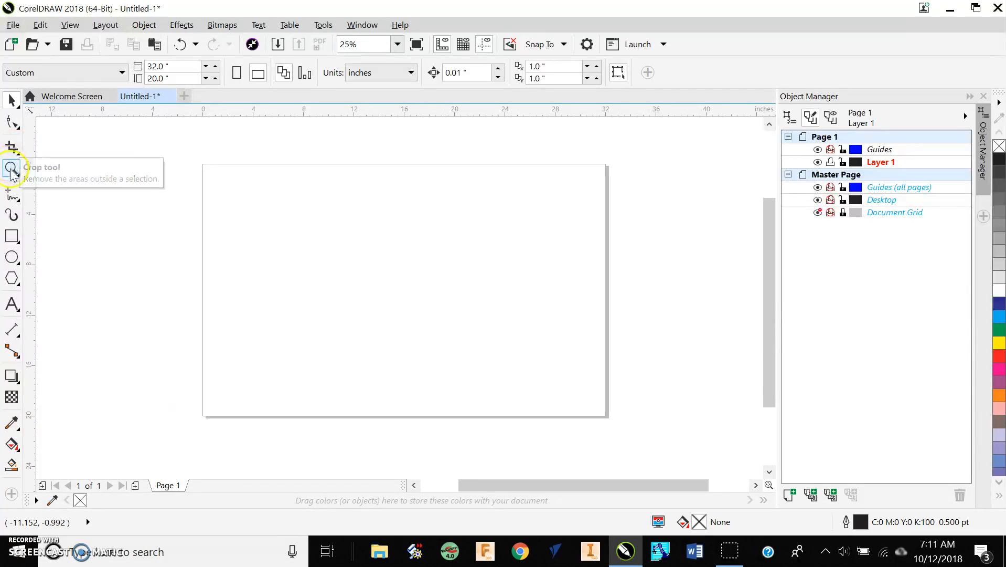
click(11, 198)
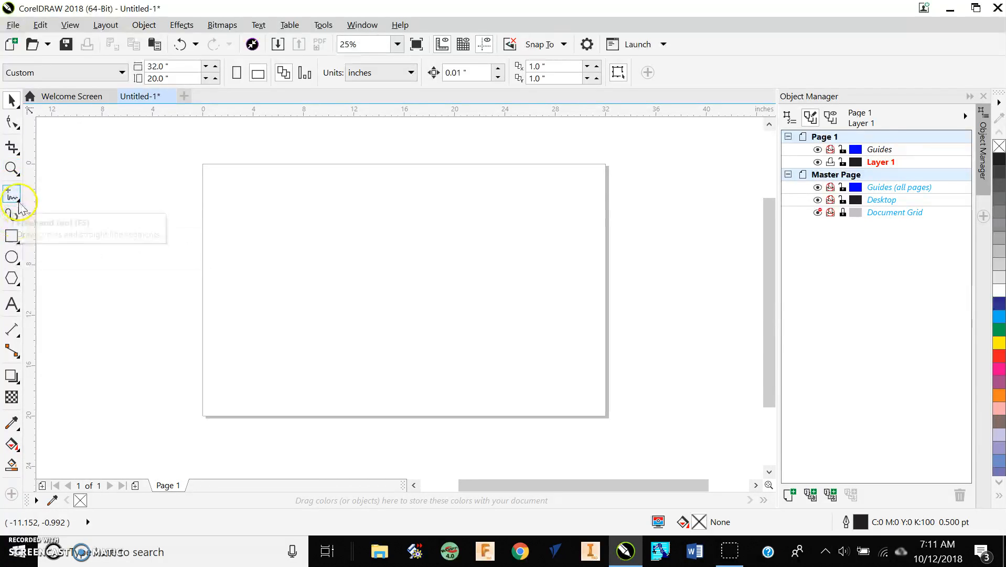
click(11, 257)
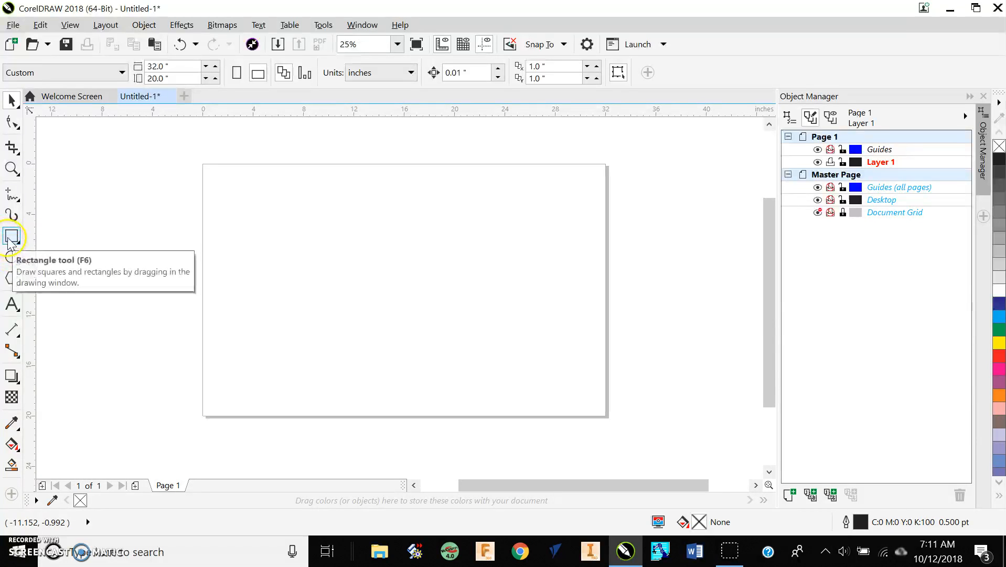
click(12, 276)
click(10, 303)
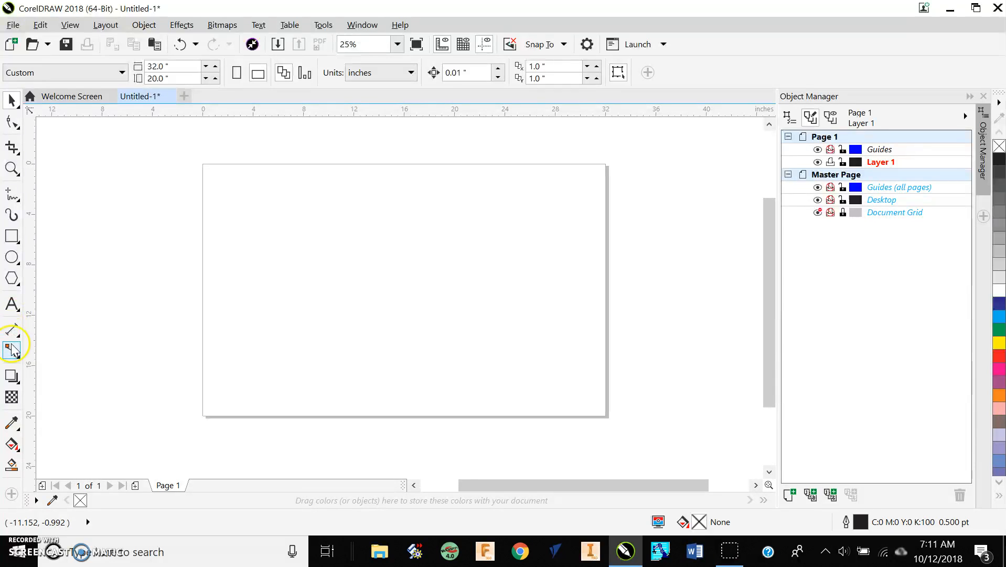
click(16, 450)
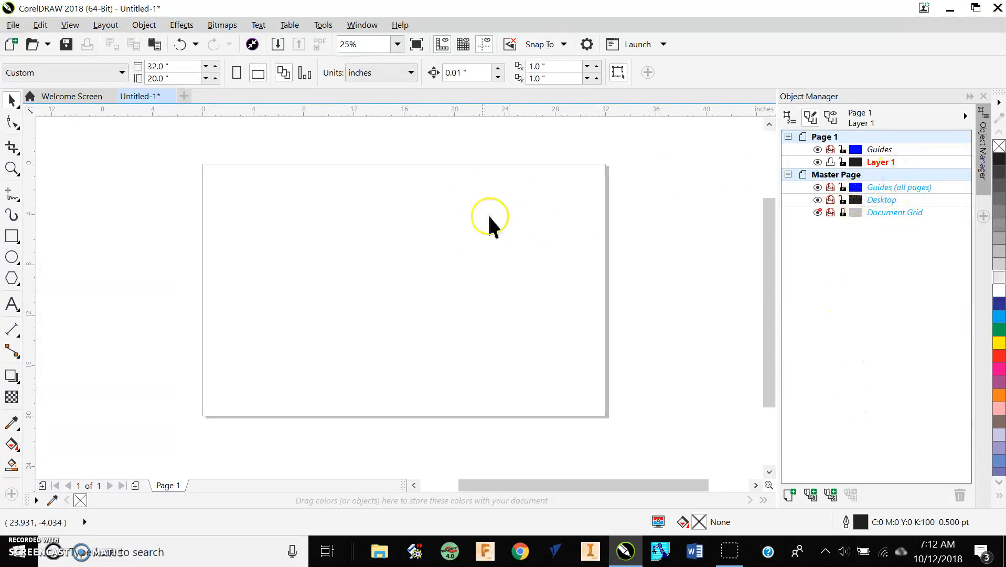
Close the Object Manager docker and reopen it.
click(983, 96)
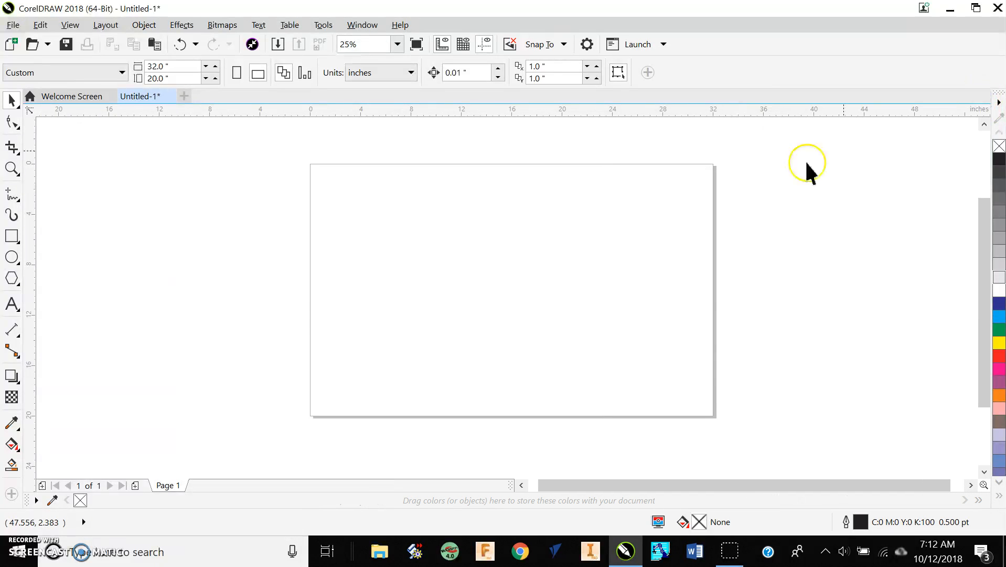
click(362, 26)
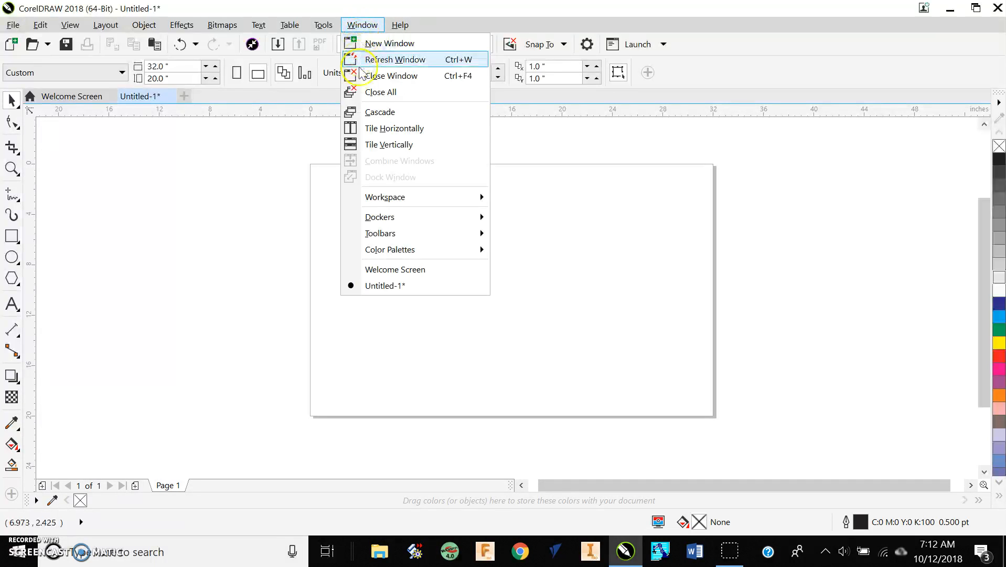
mouse_move(366, 223)
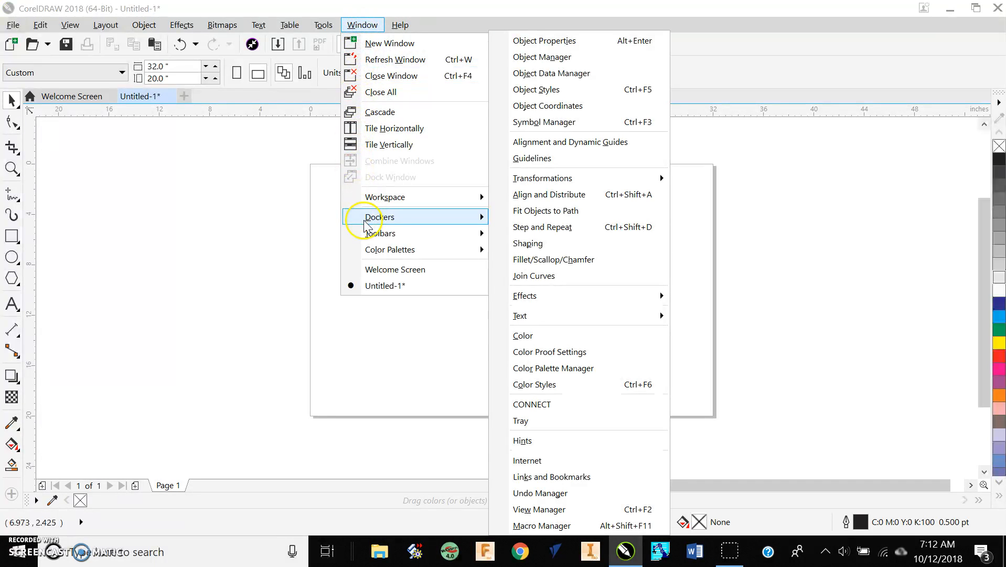
click(532, 58)
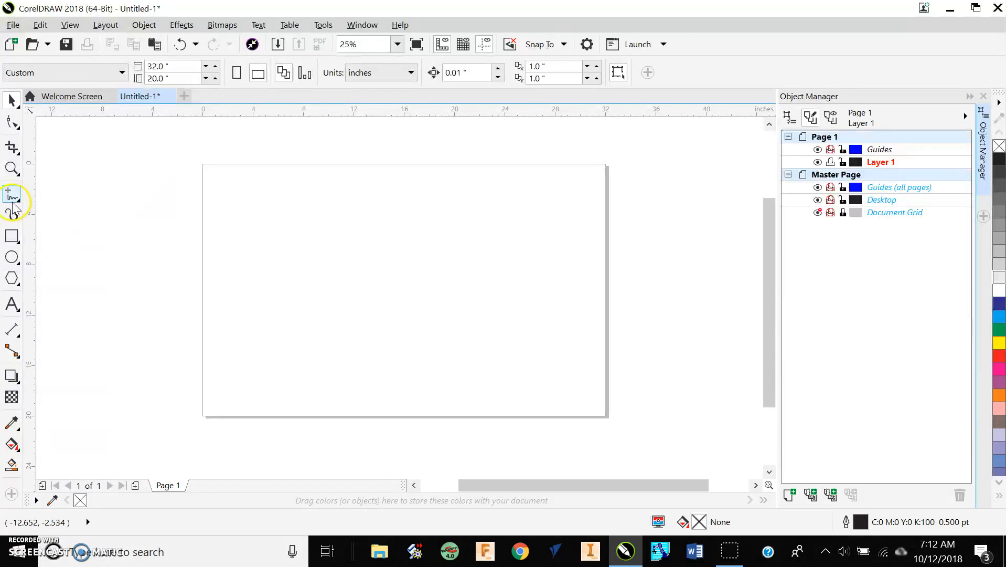
Draw a rectangle about 10.5 by 6.5 inches in the upper-left part of the page.
click(11, 237)
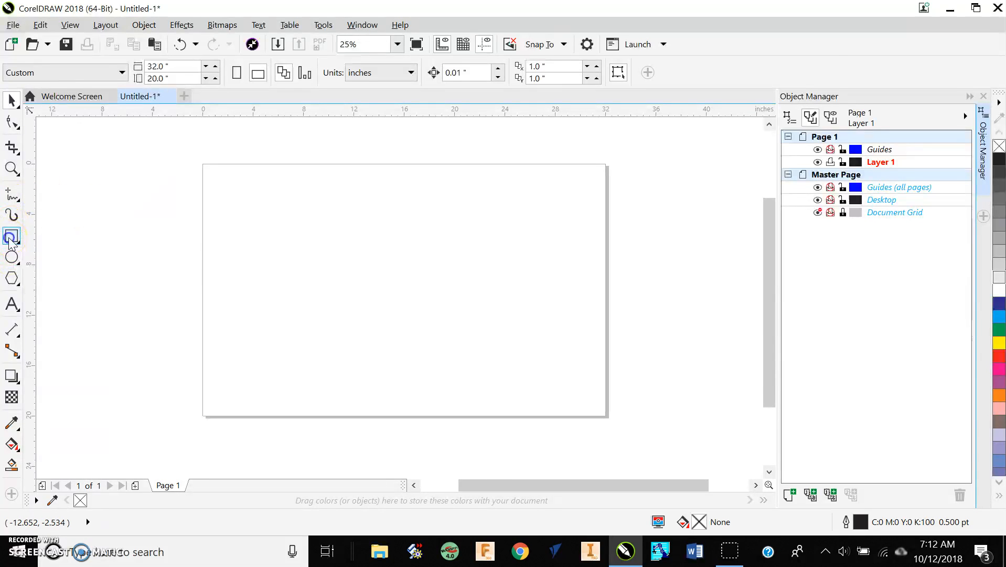
drag(274, 205, 407, 287)
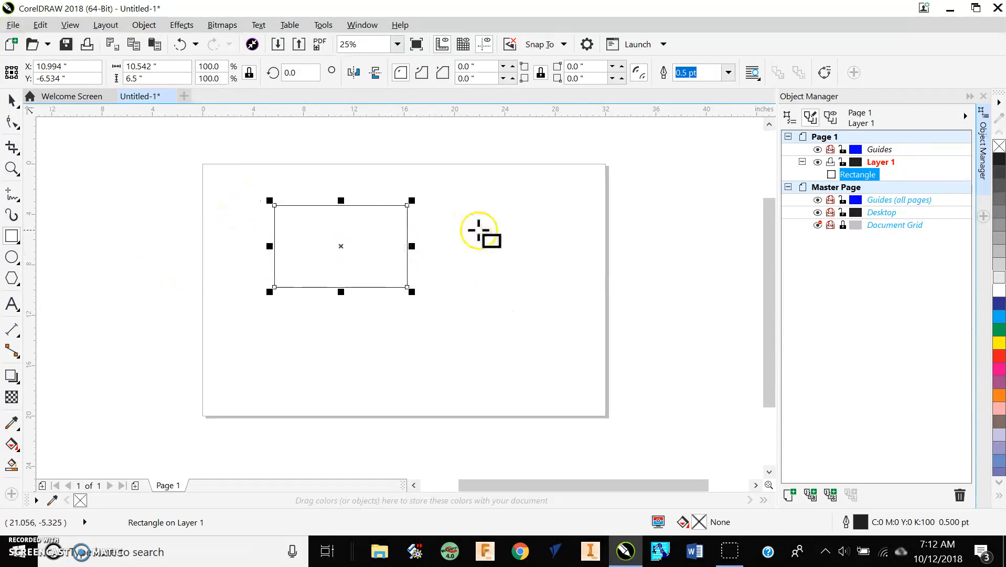
Draw a second rectangle about 7.8 by 9.6 inches near the page's right edge and delete it.
click(492, 193)
drag(492, 193, 591, 313)
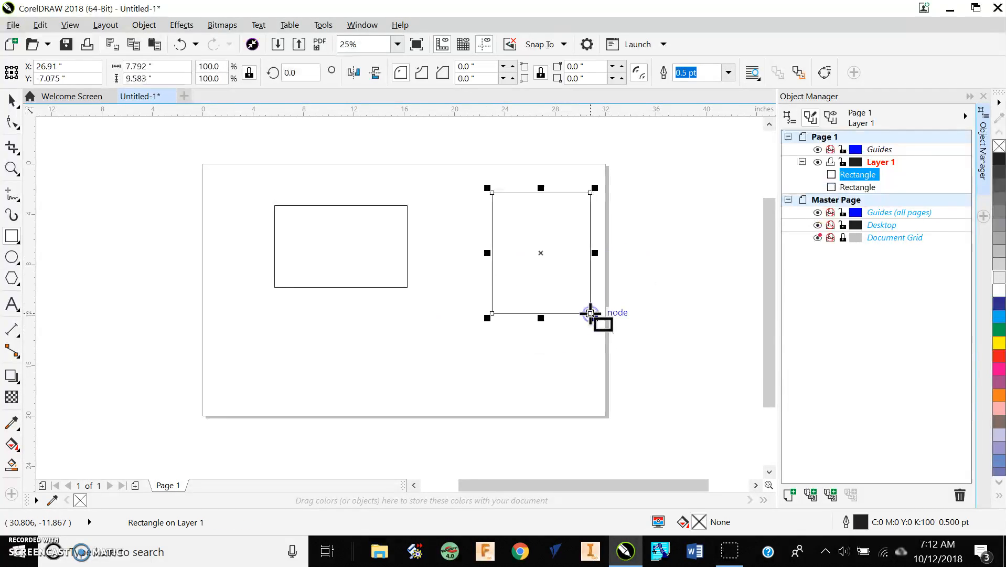
key(Delete)
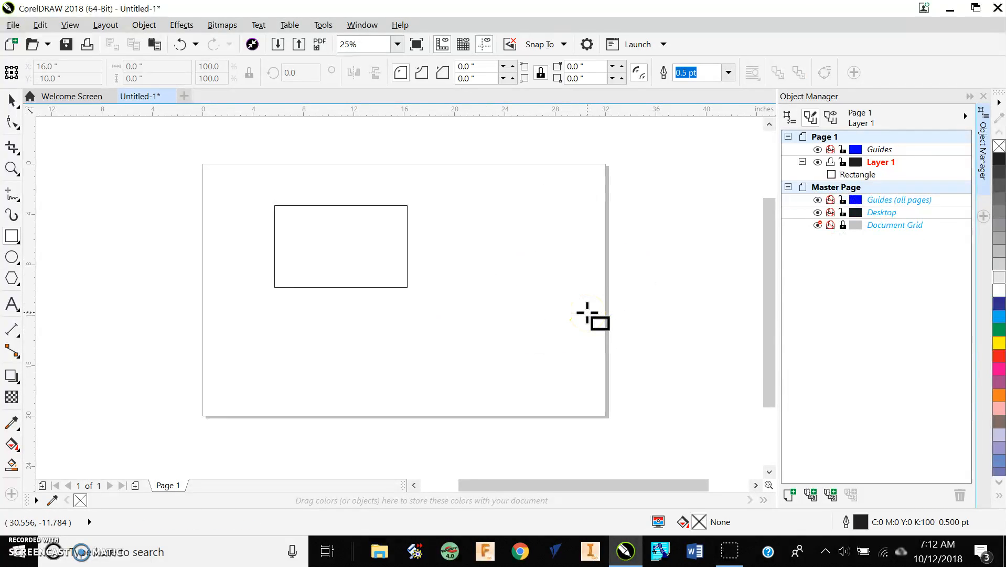
Move the rectangle's centre to about X 12.0, Y -7.9 inches and enlarge it to about 10.7 by 6.6 inches.
click(315, 257)
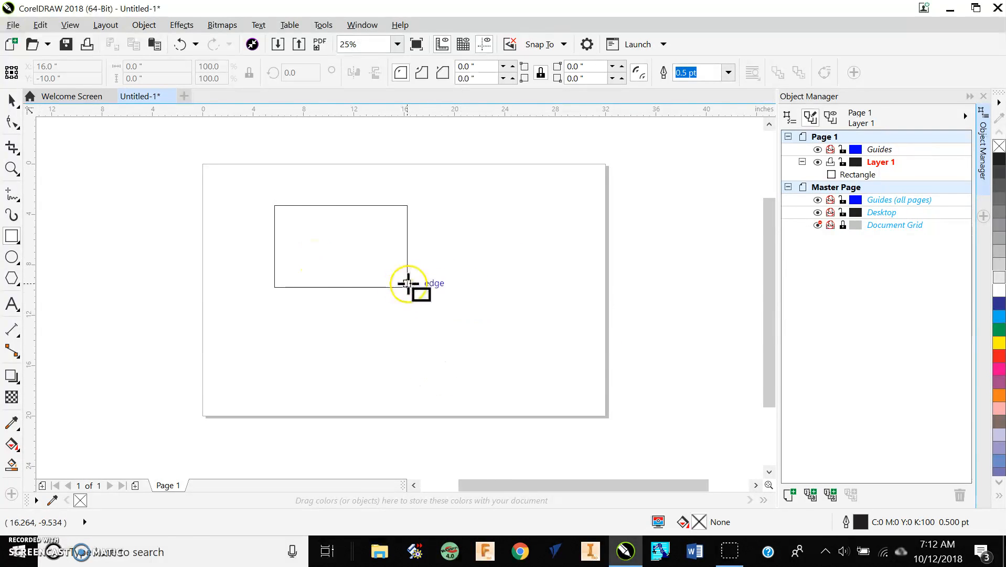
click(405, 282)
drag(340, 247, 352, 264)
mouse_move(420, 218)
mouse_down()
mouse_move(467, 192)
mouse_move(422, 217)
mouse_up()
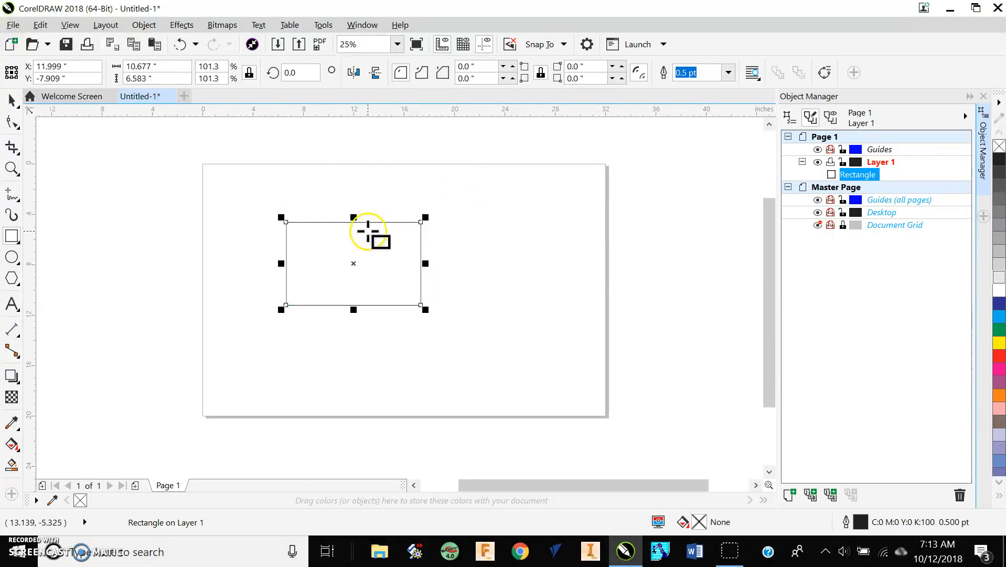
click(400, 239)
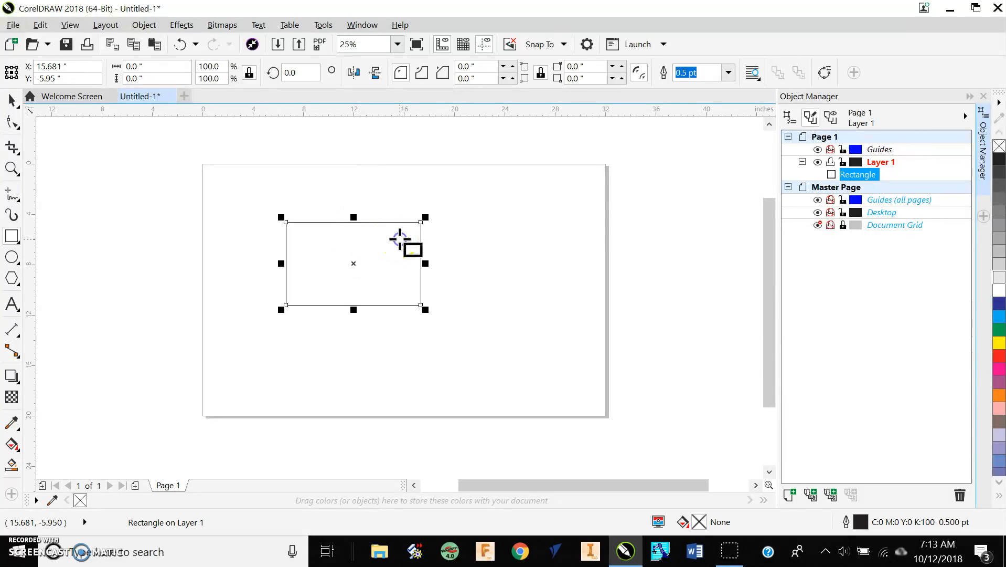
drag(414, 222, 437, 218)
scroll(420, 218, up, 5)
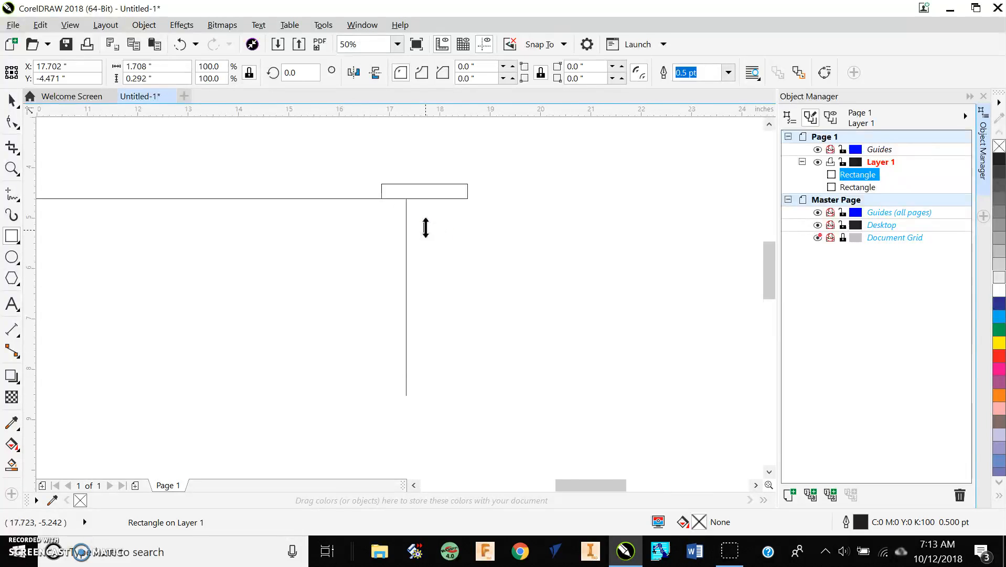
scroll(450, 168, down, 2)
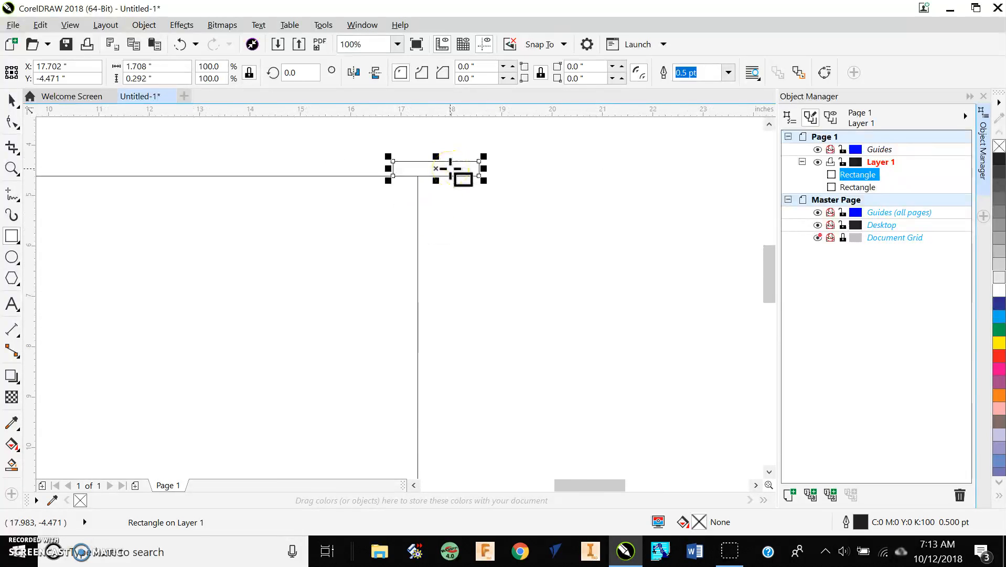
key(Delete)
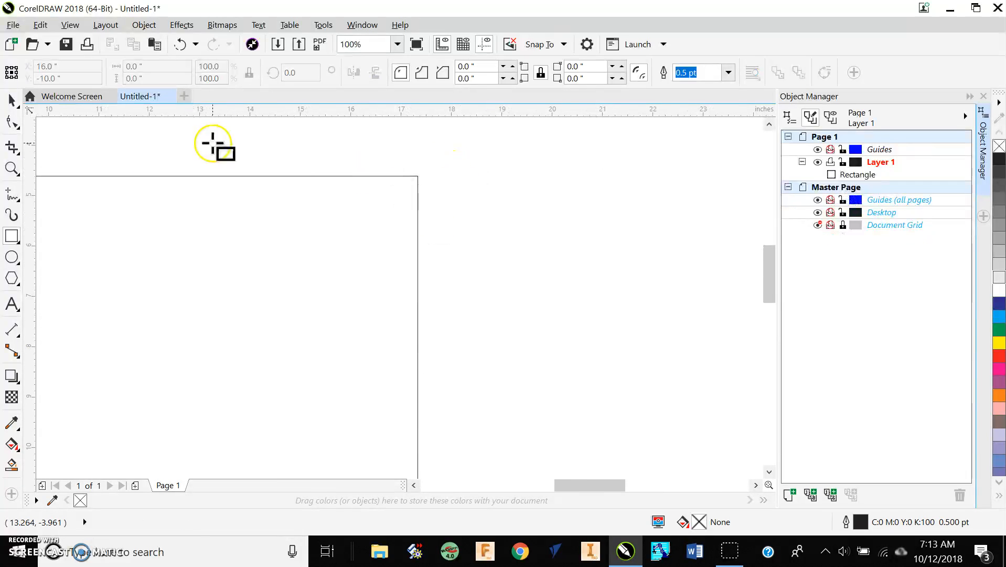
Move the rectangle with the Pick tool so its centre sits at about X 13.7, Y -11.2 inches.
scroll(253, 227, down, 4)
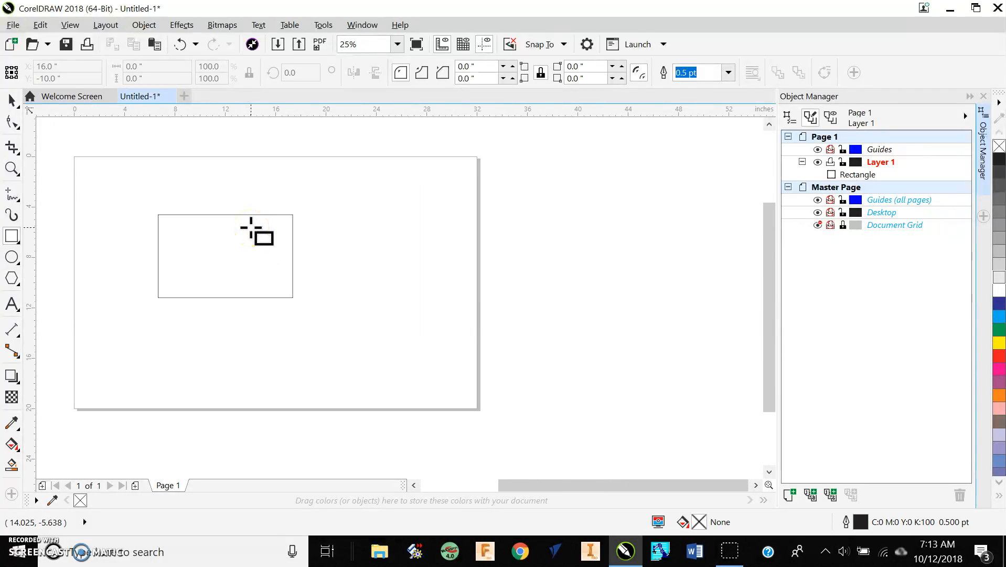
click(13, 100)
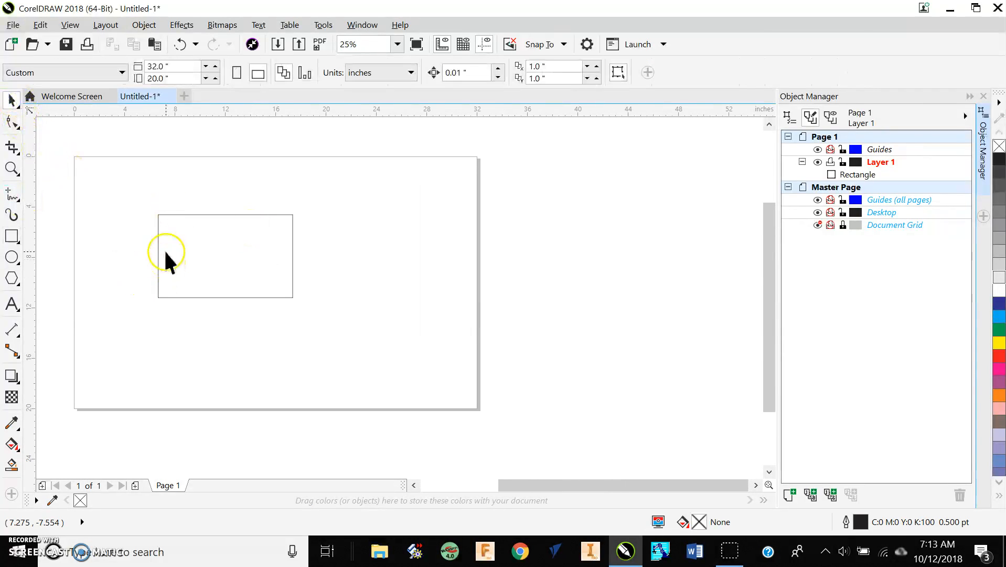
drag(220, 244, 386, 286)
click(332, 200)
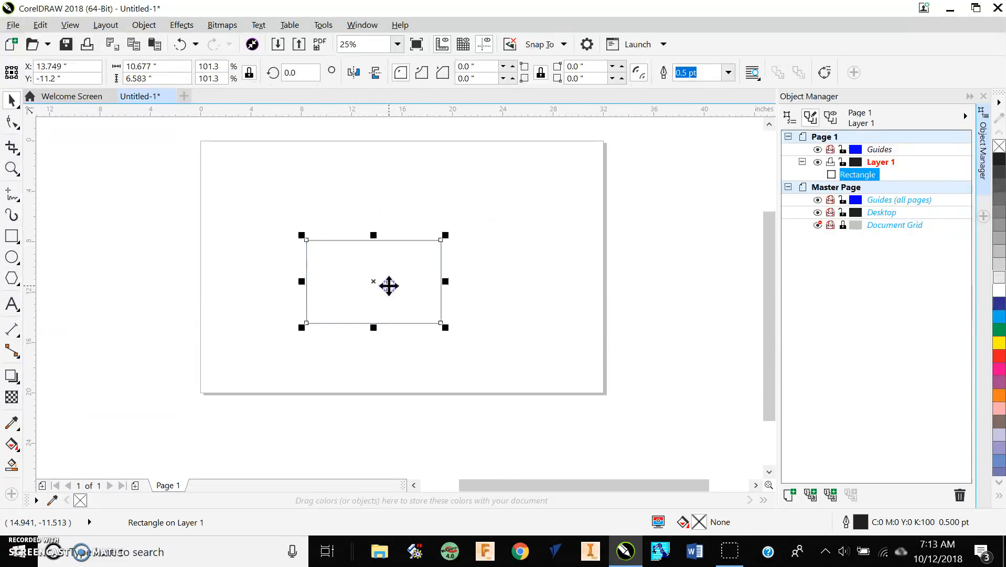
Enlarge the rectangle to about 11.0 inches wide and 8.2 inches high.
mouse_move(302, 234)
mouse_down()
mouse_move(281, 223)
mouse_move(298, 223)
mouse_move(299, 234)
mouse_up()
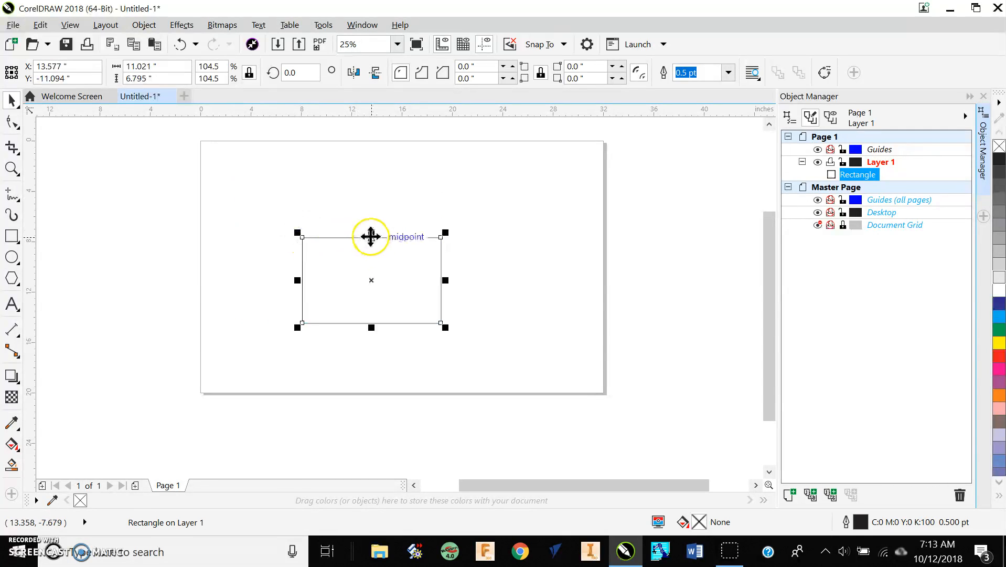
drag(371, 232, 372, 233)
drag(360, 207, 360, 220)
Rotate the rectangle freehand clockwise about its centre to an angle of about 317.6 degrees.
click(401, 237)
click(401, 237)
click(400, 237)
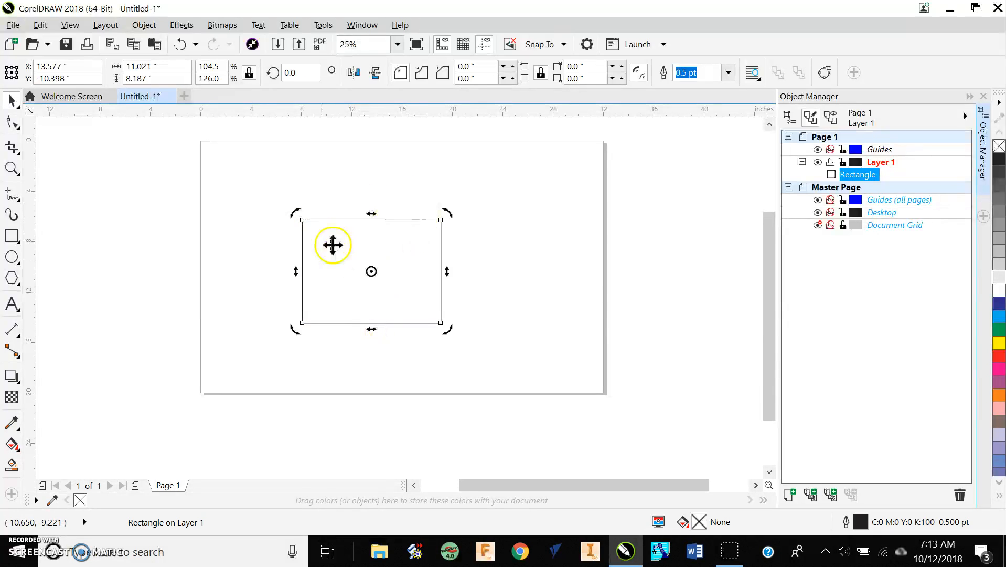
drag(445, 211, 470, 278)
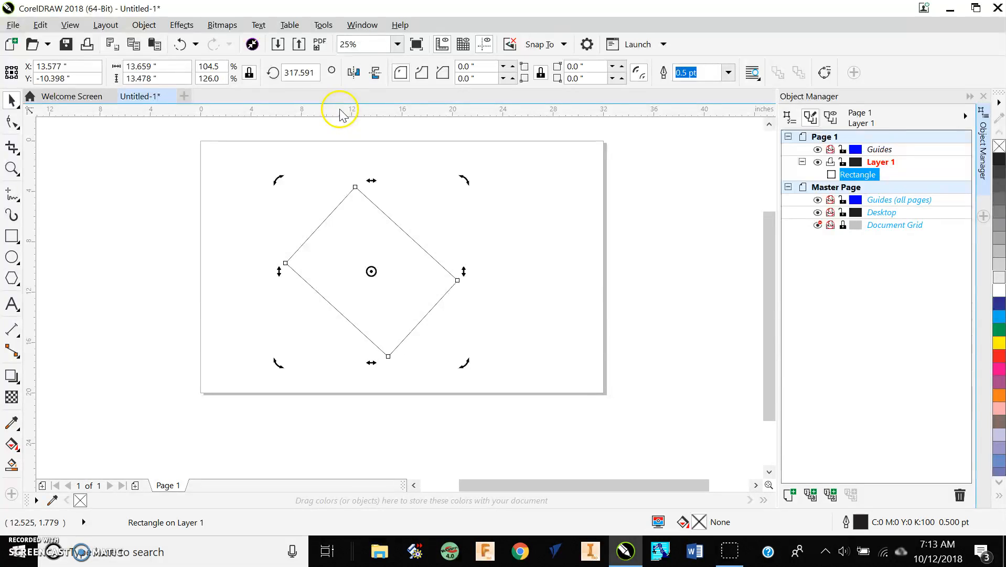
Set the rectangle's rotation angle to 90 degrees.
click(316, 73)
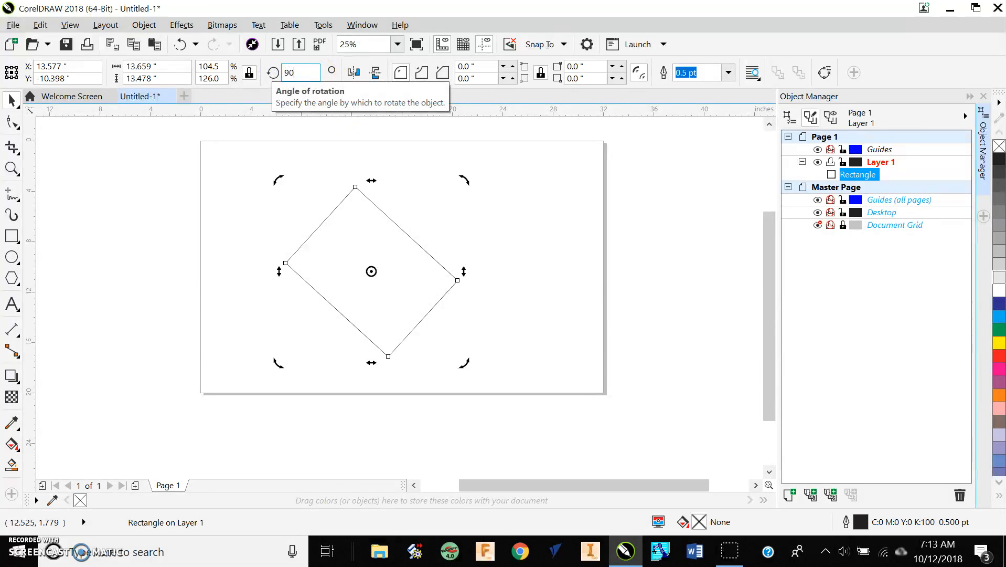
text(90)
key(Return)
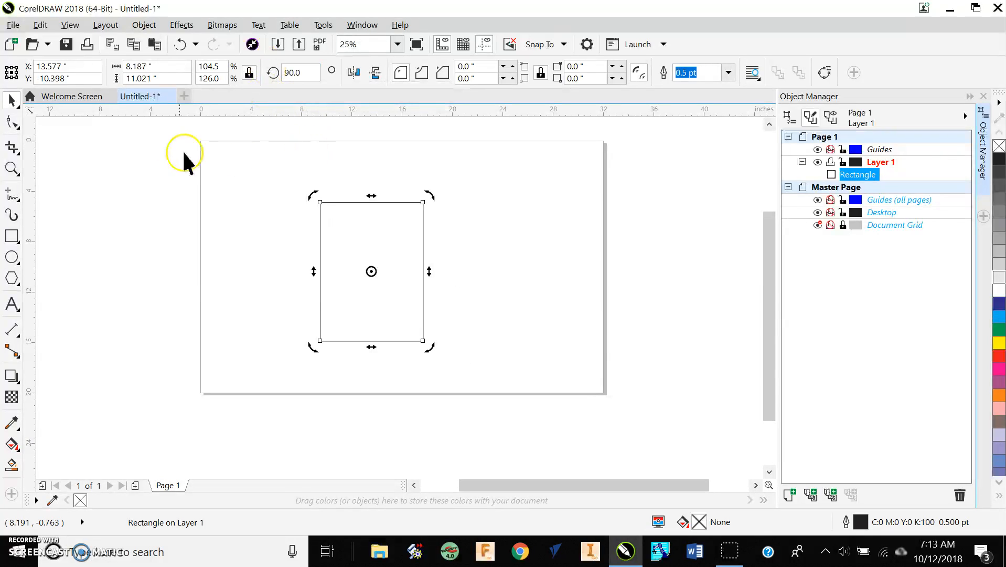
Enter a width of 3 inches and a height of 5 inches for the rectangle.
click(327, 239)
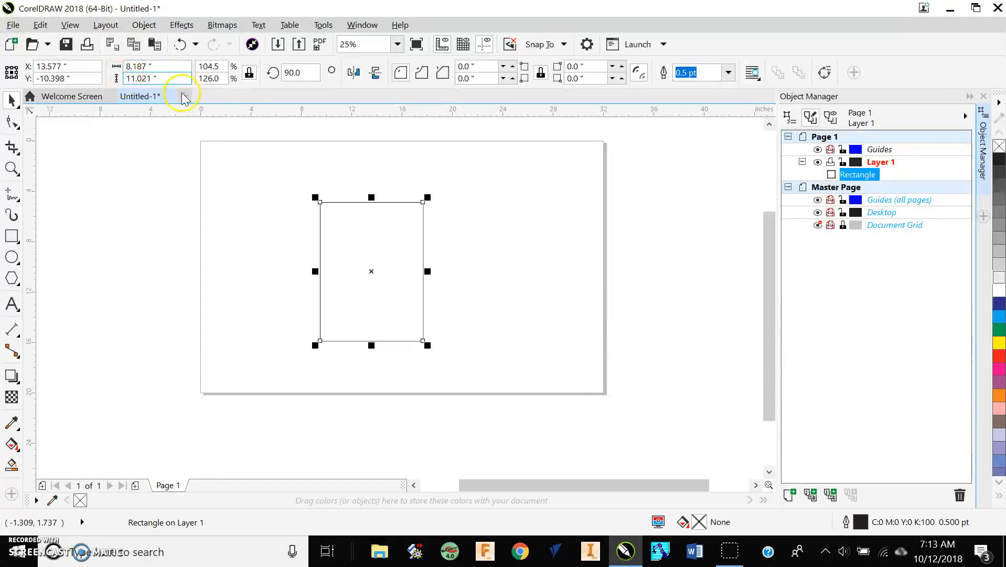
click(160, 67)
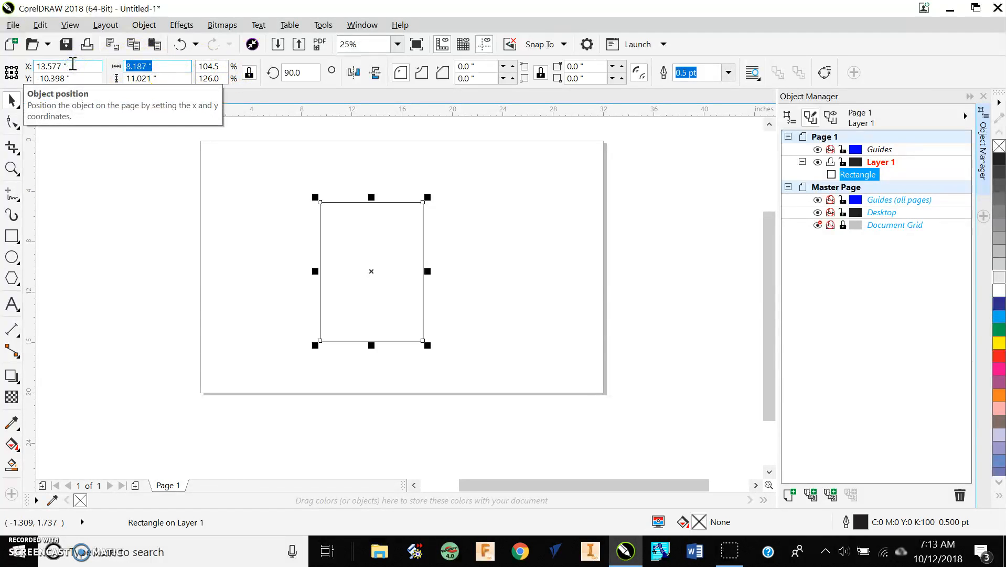
text(3)
click(121, 80)
text(5)
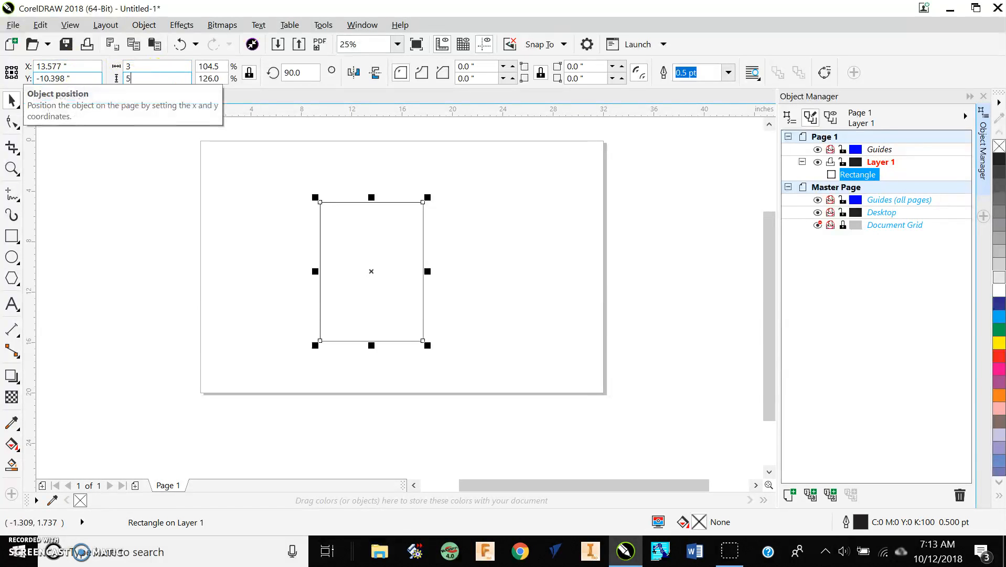
key(Return)
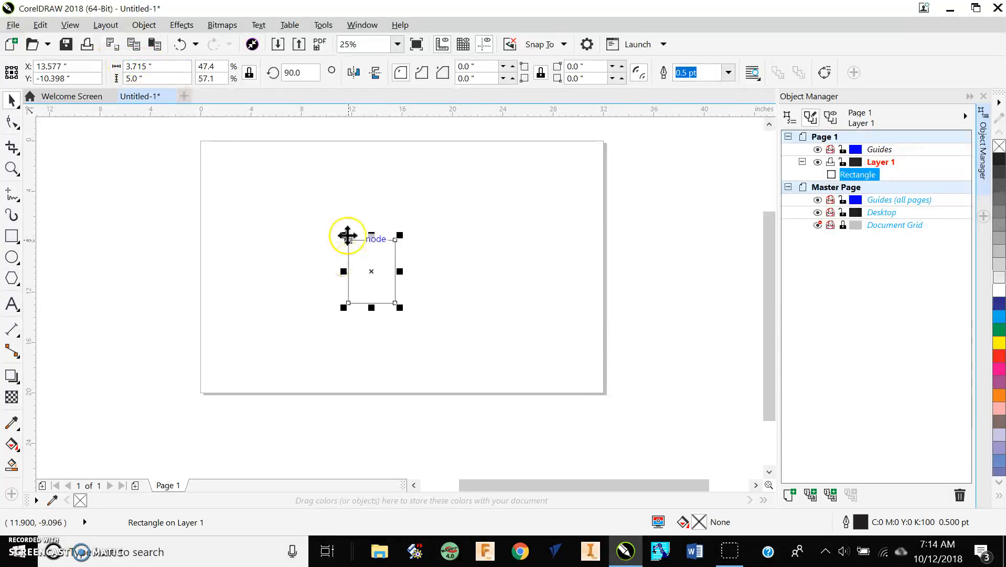
Unlock the rectangle's proportions and set its width to 3.0 inches.
click(250, 75)
text(3.0)
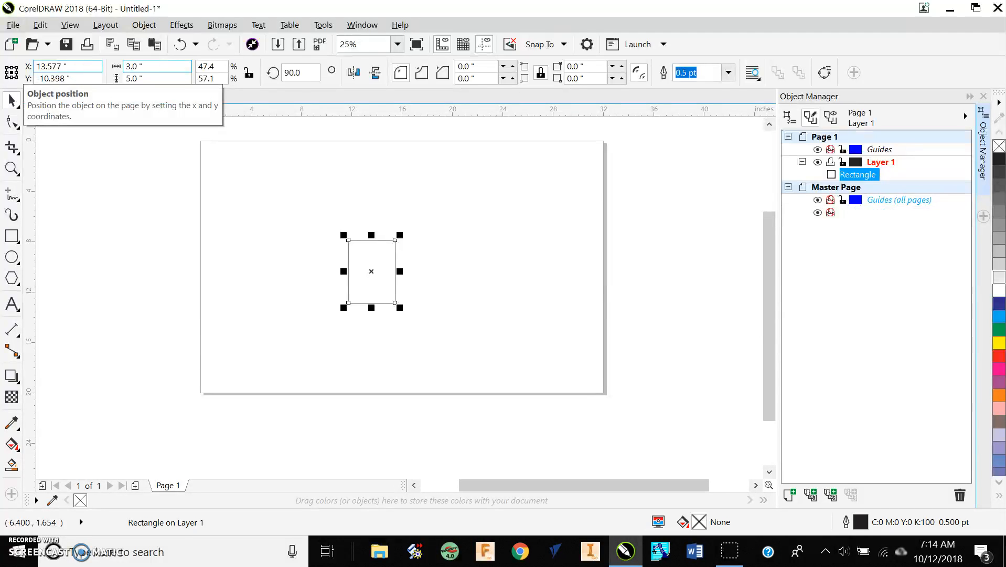
key(Return)
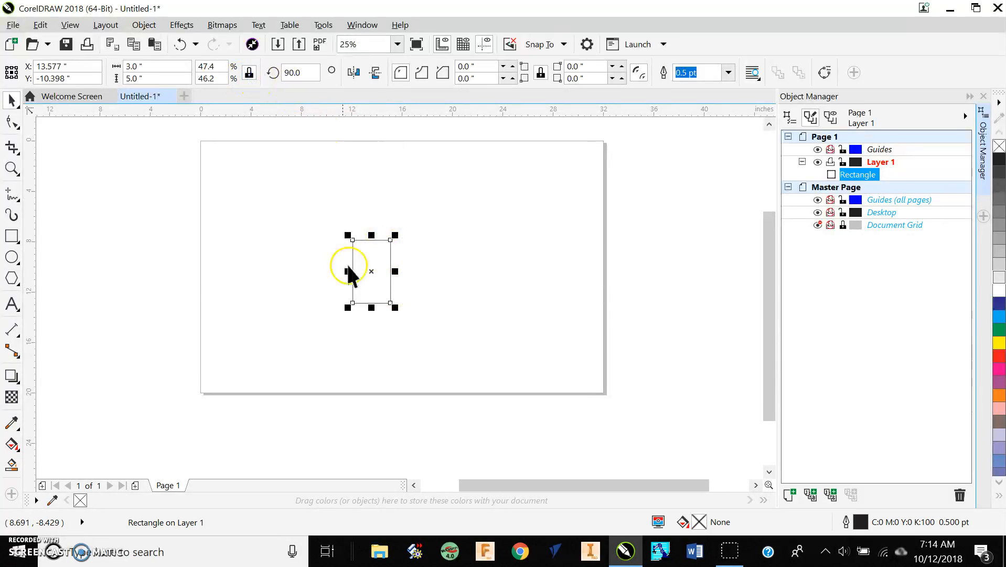
Move the rectangle's centre to about X 5.2, Y -5.2 inches, then centre the rectangle on the page.
drag(373, 251, 266, 211)
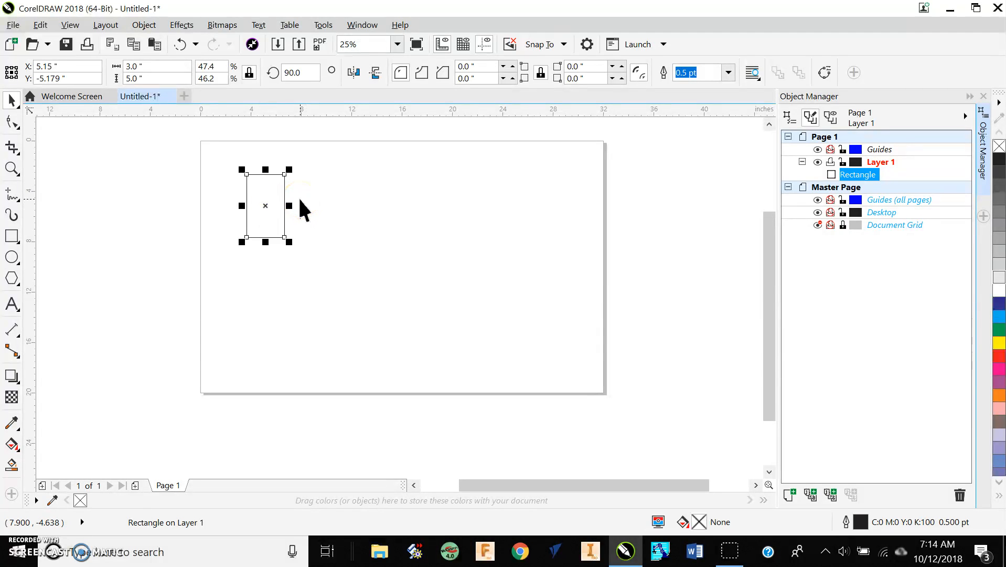
key(p)
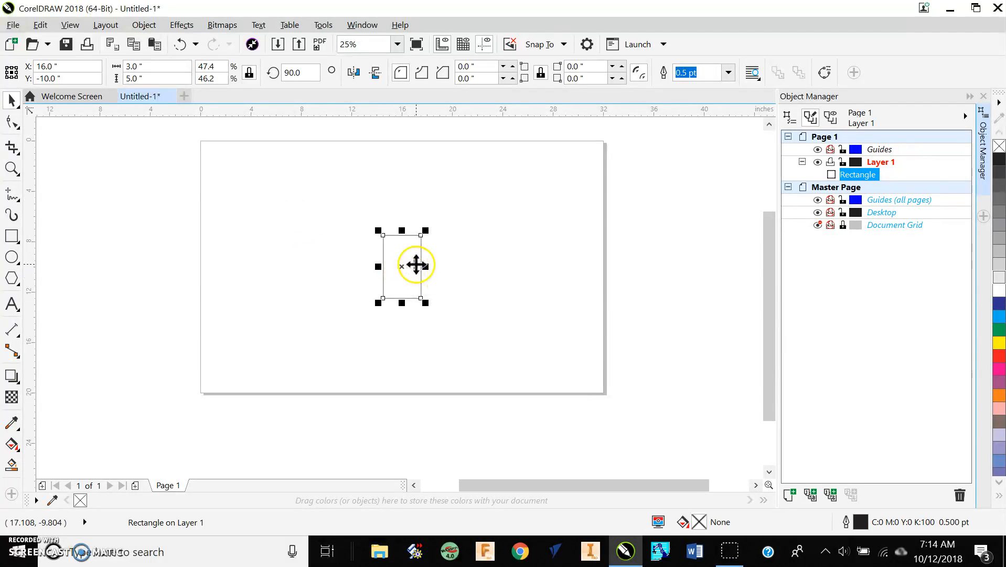
scroll(409, 267, up, 5)
scroll(371, 260, down, 6)
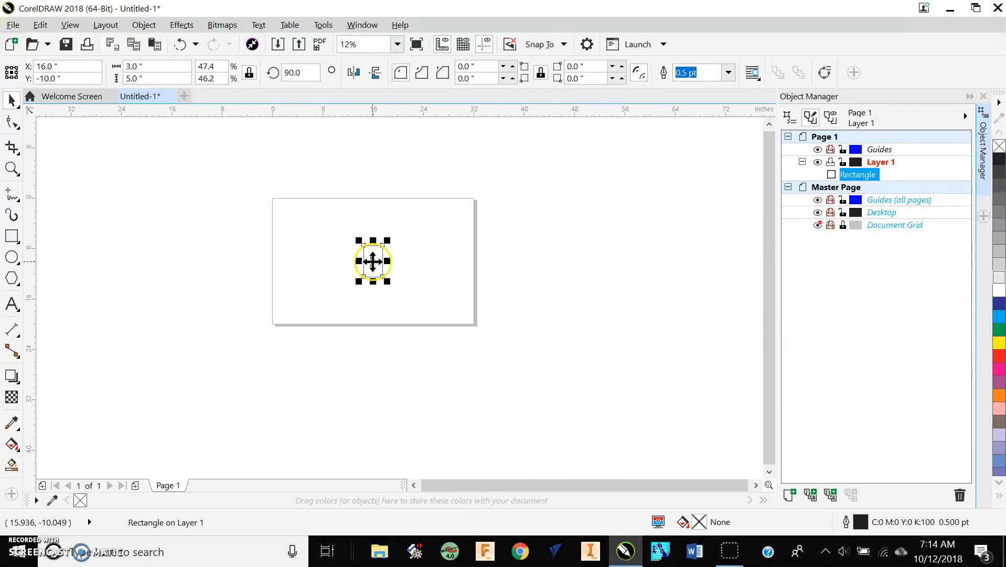
Move the rectangle to about X 11.1, Y -7.0 inches and place a duplicate of it at about X 17.0, Y -6.1.
scroll(385, 246, up, 2)
drag(360, 264, 284, 234)
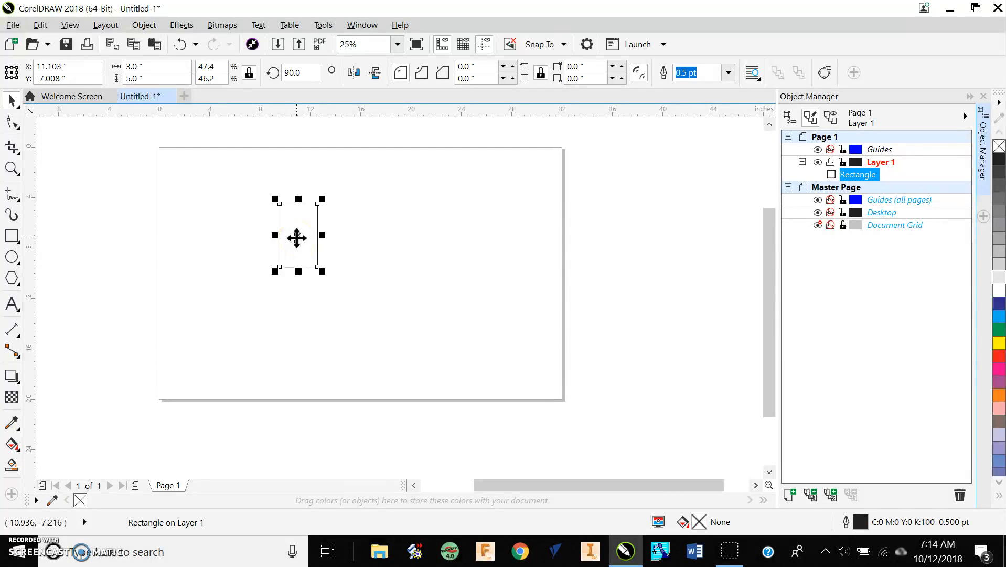
key(ctrl+d)
drag(310, 223, 373, 224)
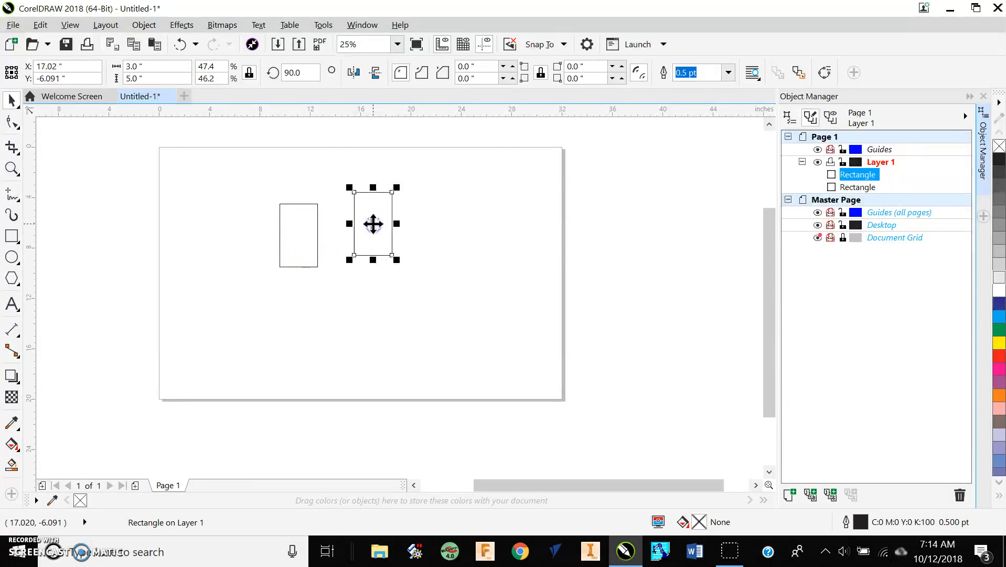
Shrink the duplicate to about 2.0 by 3.3 inches and place a smaller copy, about 0.95 by 1.6 inches, at about X 21.9, Y -6.9.
drag(397, 188, 384, 210)
key(ctrl+d)
click(431, 219)
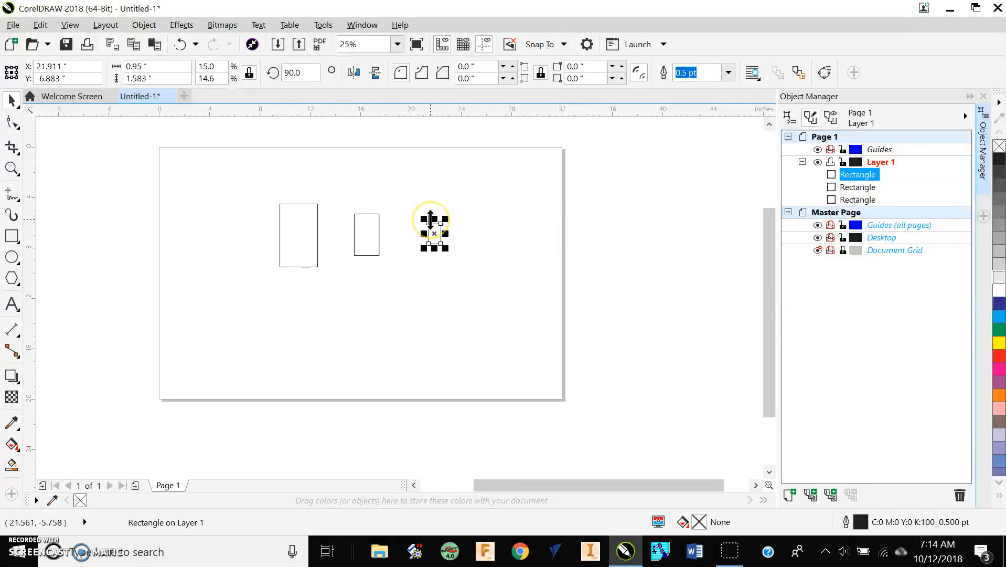
Duplicate the smallest rectangle as a tiny copy of about 0.075 by 0.125 inches and delete that copy.
key(ctrl+d)
scroll(499, 234, up, 1)
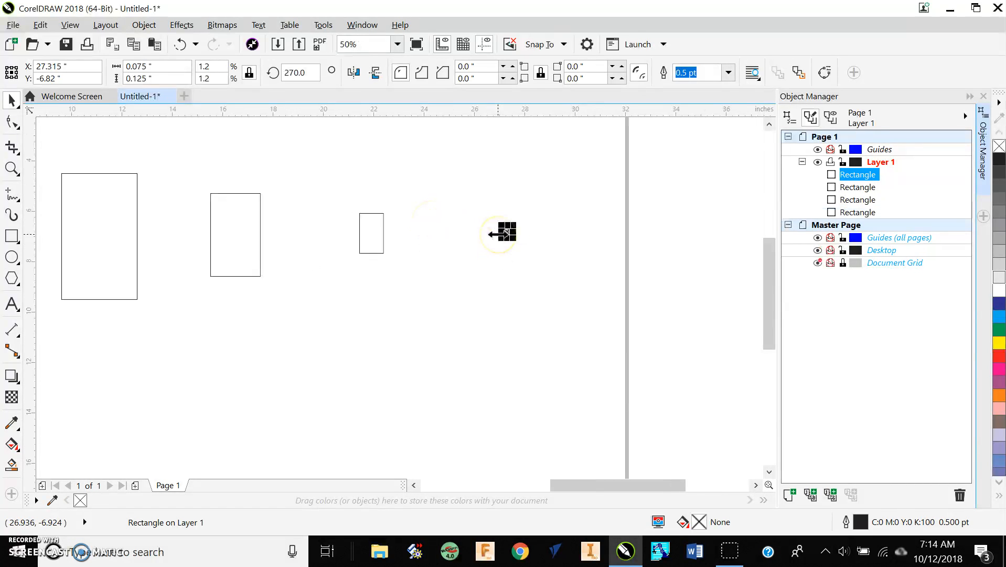
key(Delete)
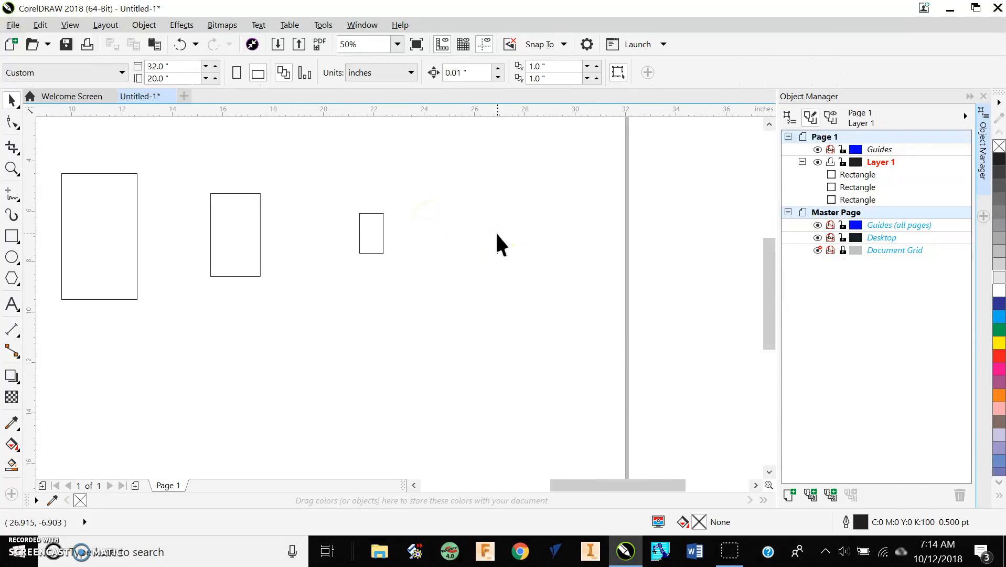
Select all three rectangles, centre them together on the page, and clear the selection.
scroll(495, 231, down, 2)
scroll(462, 250, up, 1)
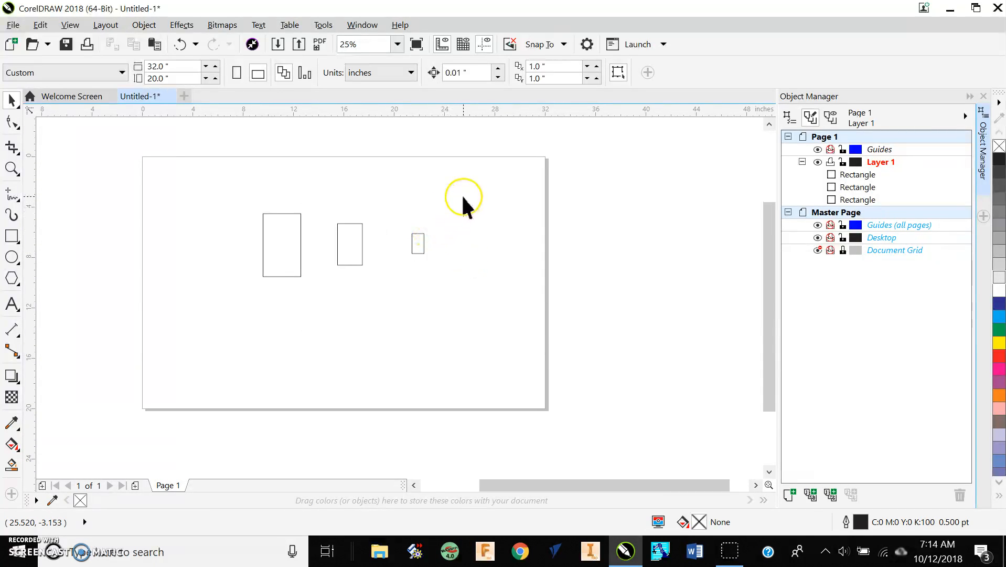
drag(463, 197, 218, 306)
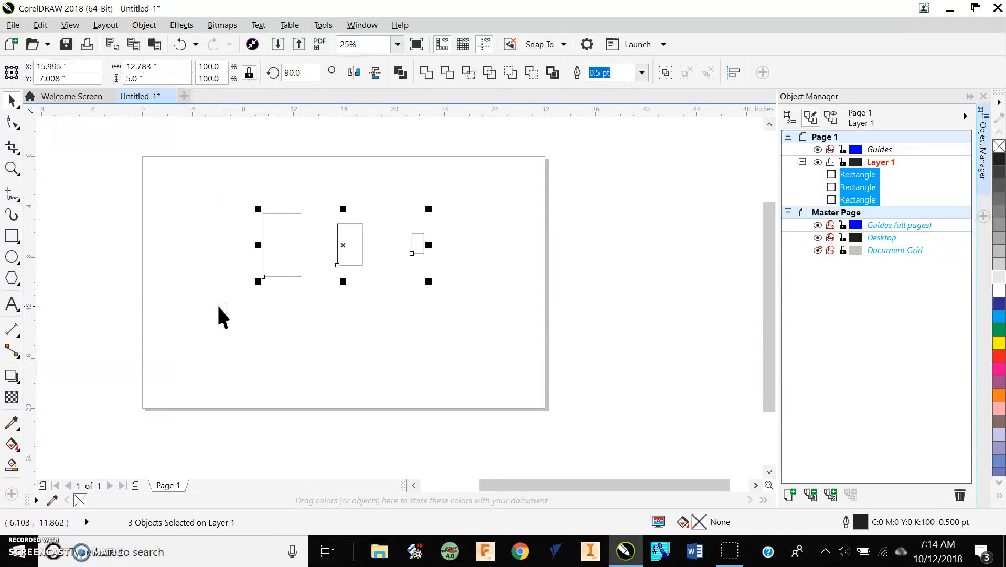
key(p)
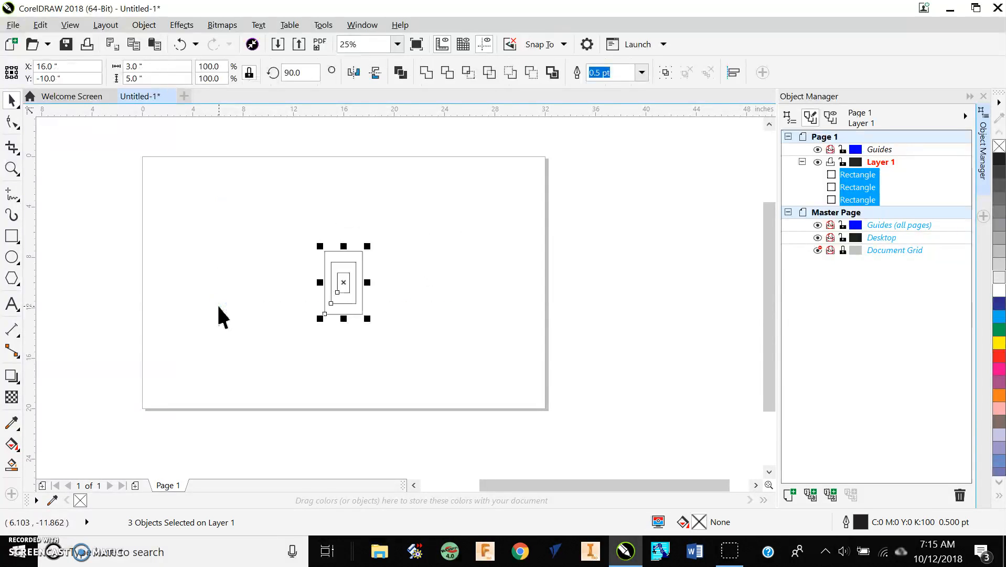
scroll(347, 299, up, 1)
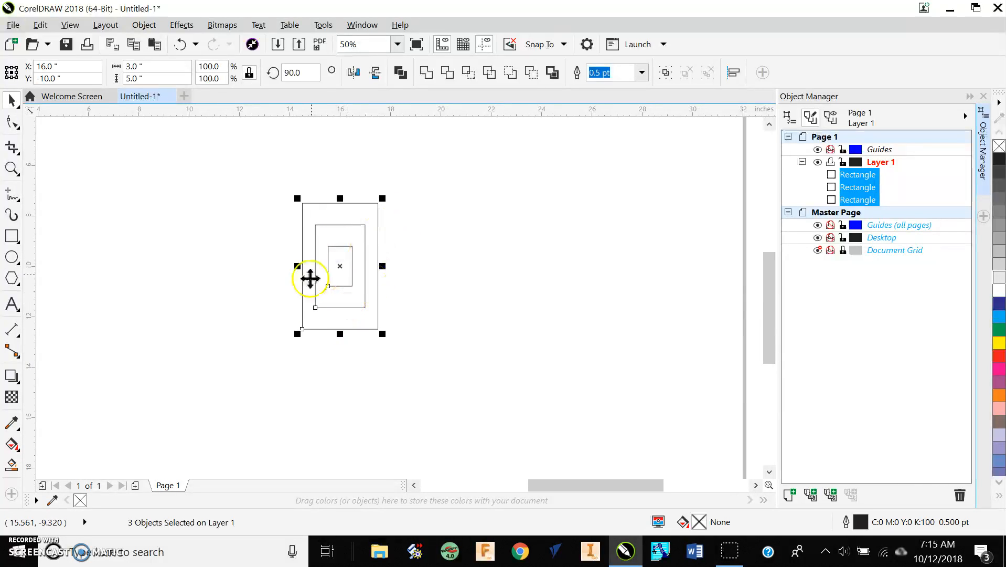
scroll(419, 260, down, 1)
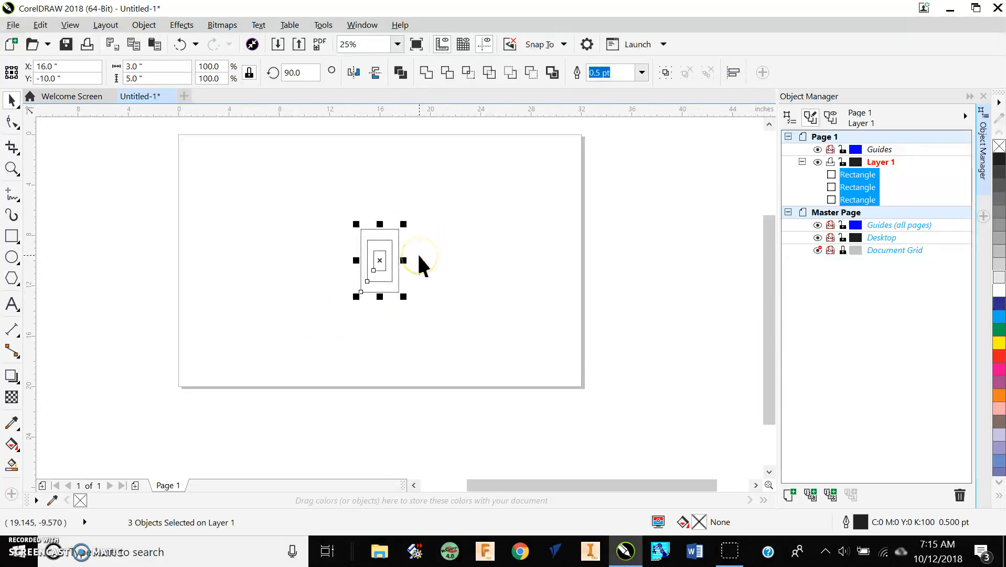
click(422, 263)
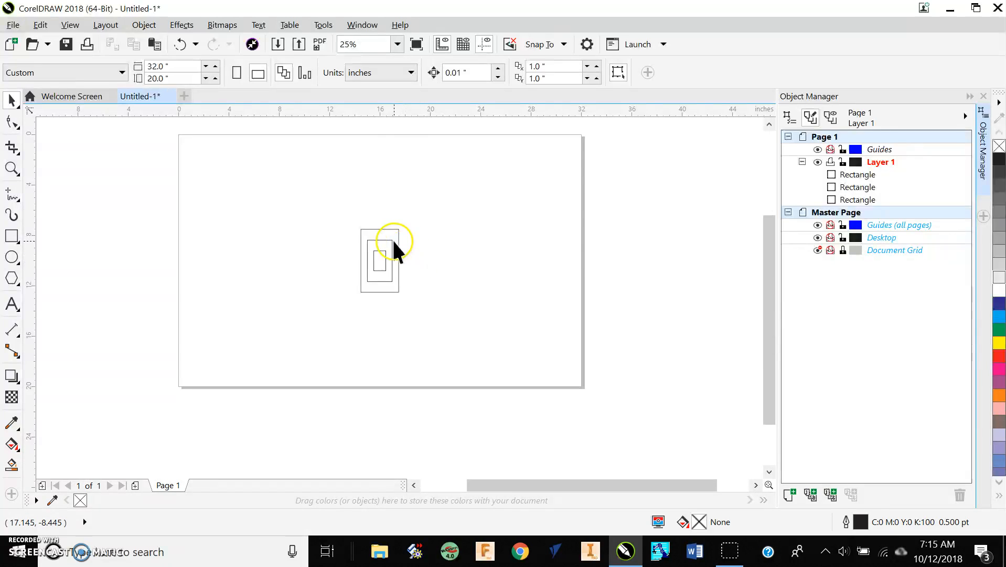
Select the nested rectangles one by one, then move the smallest one out to about X 20.7, Y -9.0 inches.
click(856, 175)
click(857, 188)
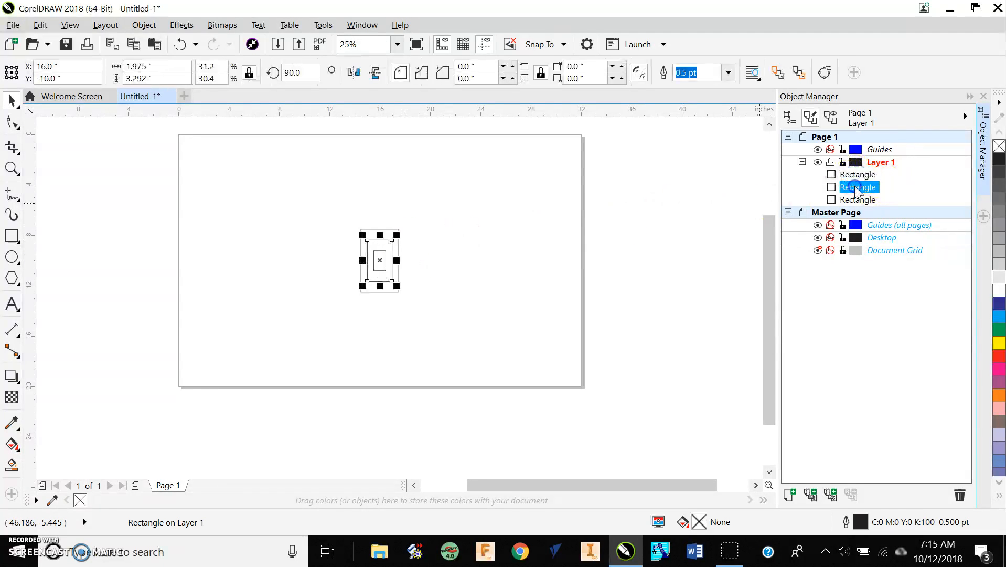
click(856, 200)
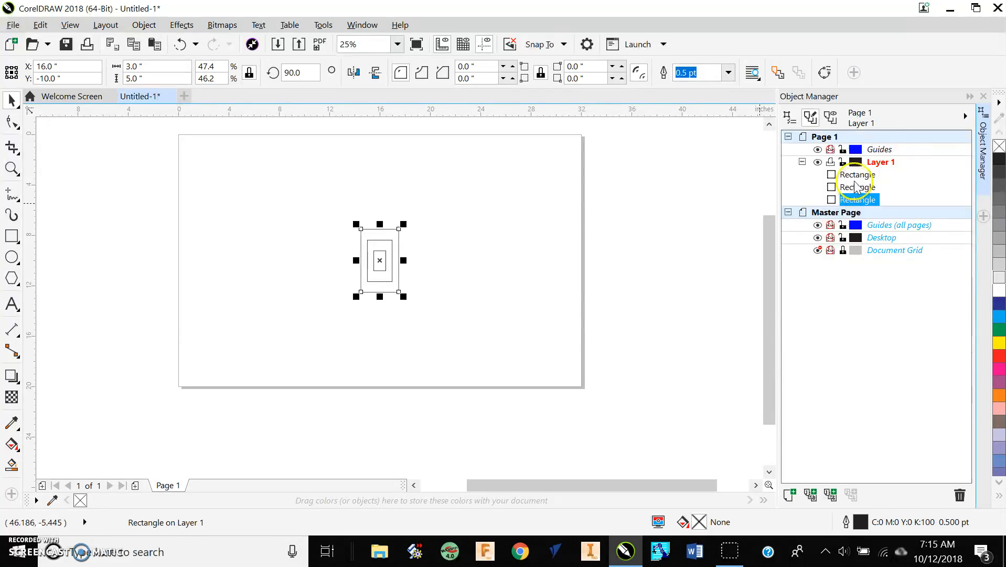
click(384, 239)
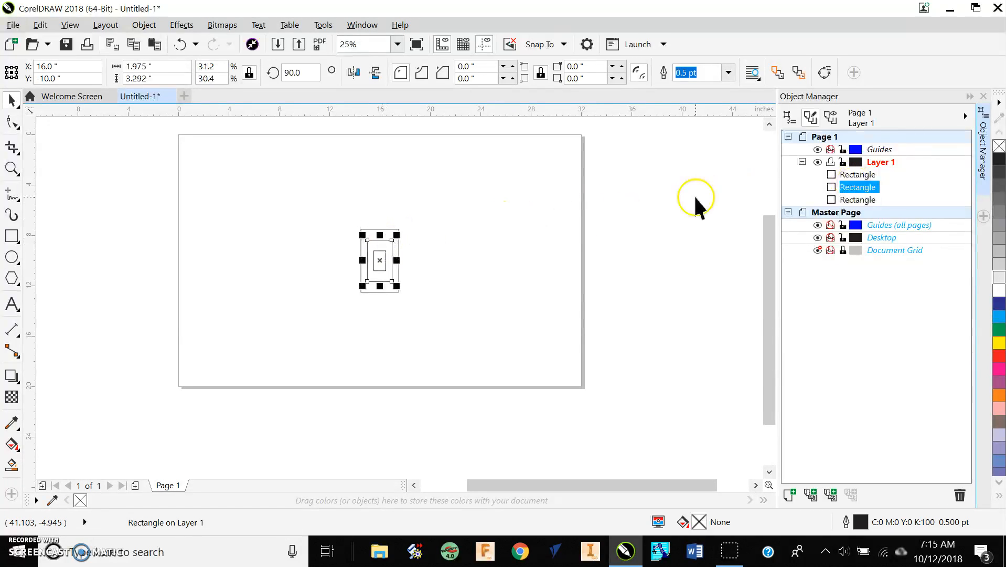
click(860, 174)
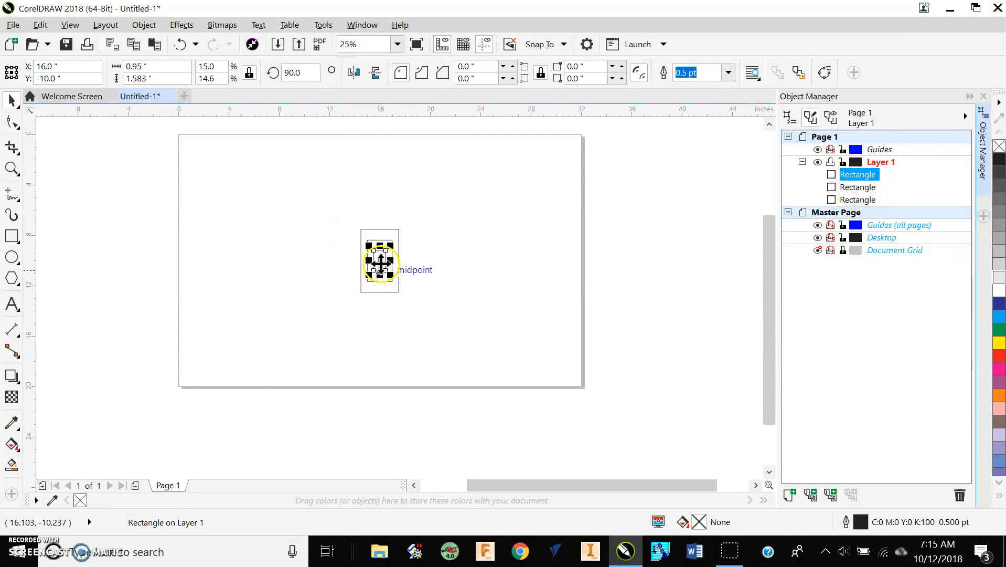
drag(380, 259, 439, 247)
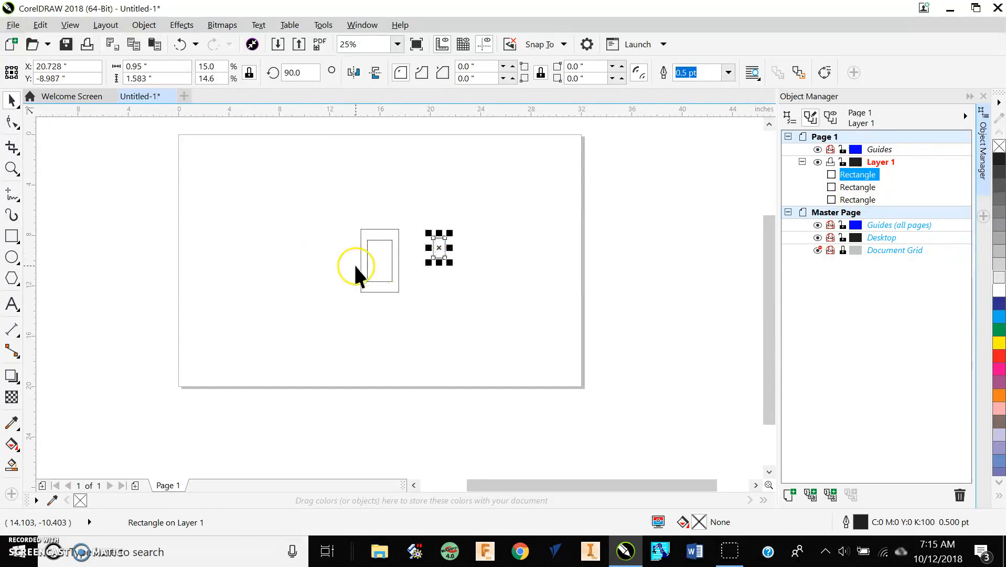
Move the medium rectangle out of the largest one to about X 25.7, Y -9.4 inches.
click(377, 241)
drag(378, 261, 502, 254)
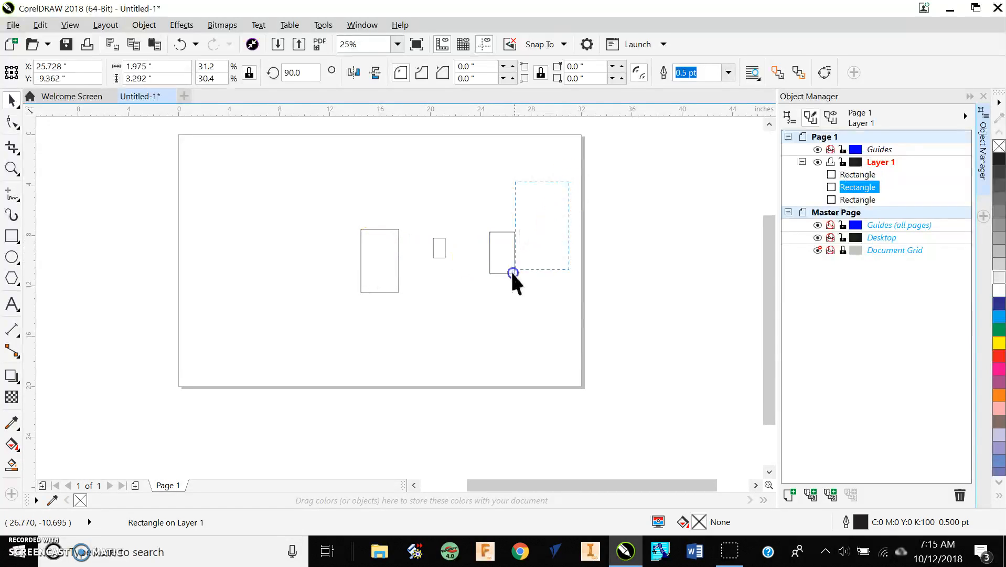
drag(498, 303, 498, 292)
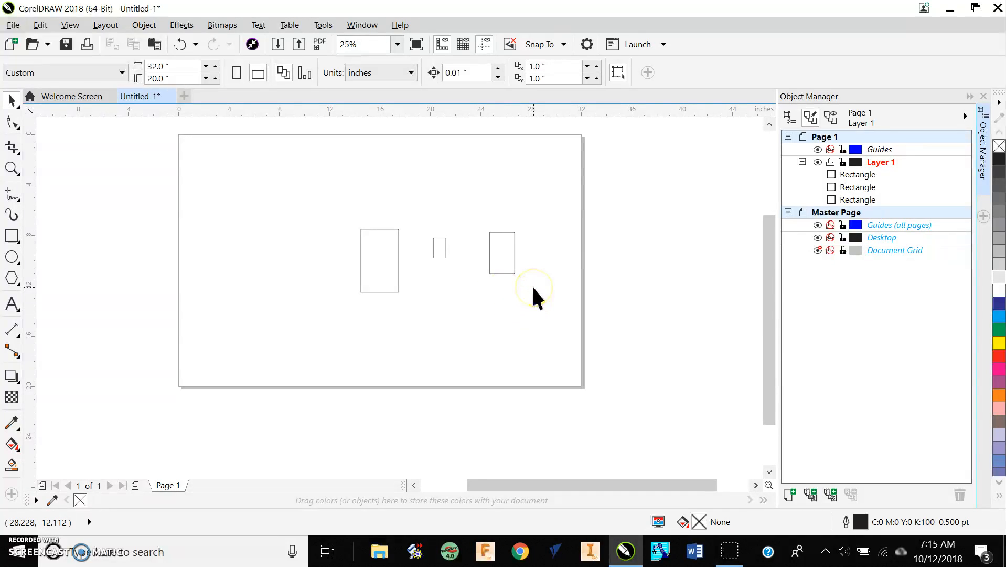
Delete the medium rectangle and the smallest rectangle.
drag(471, 206, 473, 216)
key(Delete)
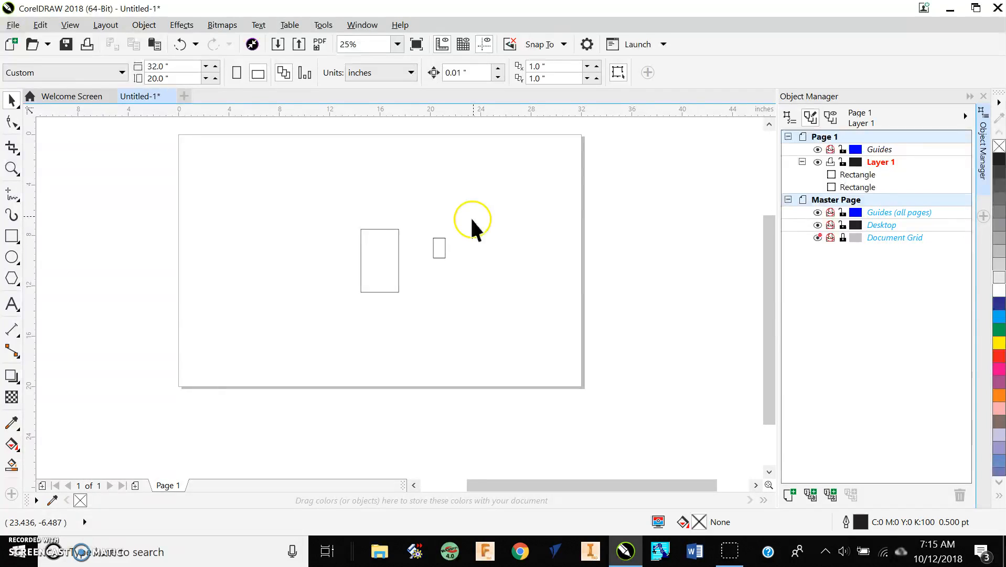
drag(465, 288, 427, 227)
key(Delete)
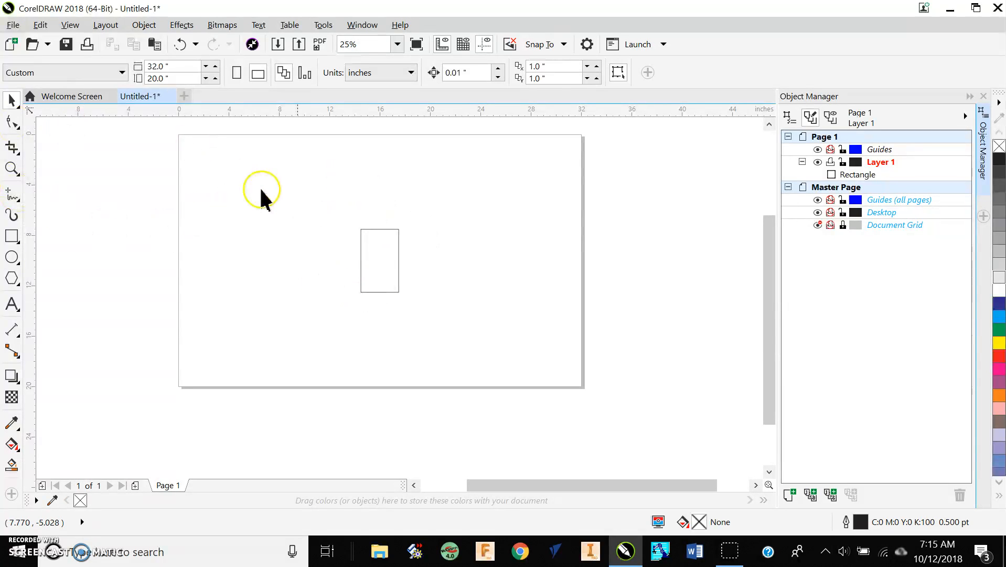
Move the remaining rectangle's centre to about X 7.6, Y -6.1 inches.
drag(378, 247, 273, 206)
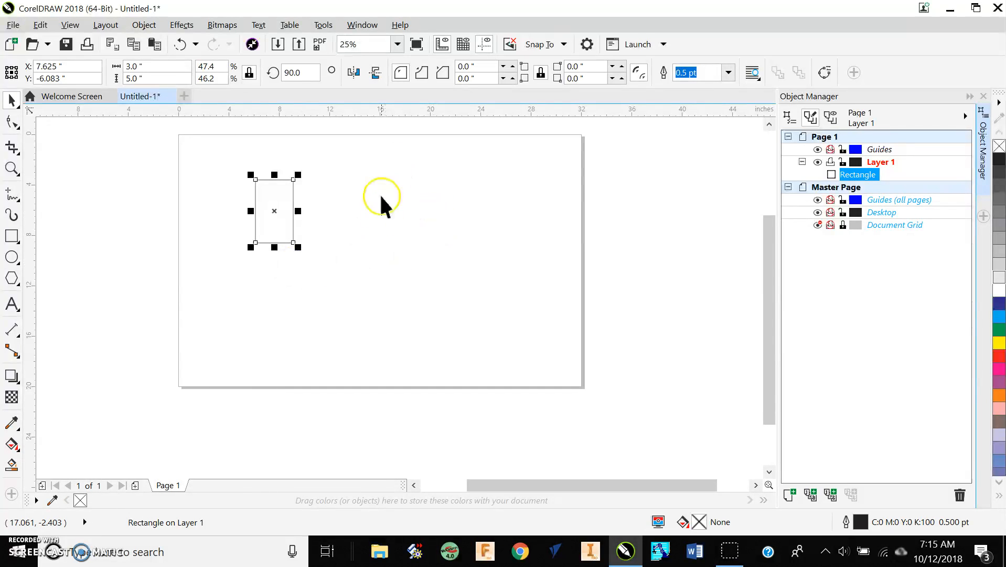
scroll(406, 224, up, 1)
scroll(407, 224, down, 1)
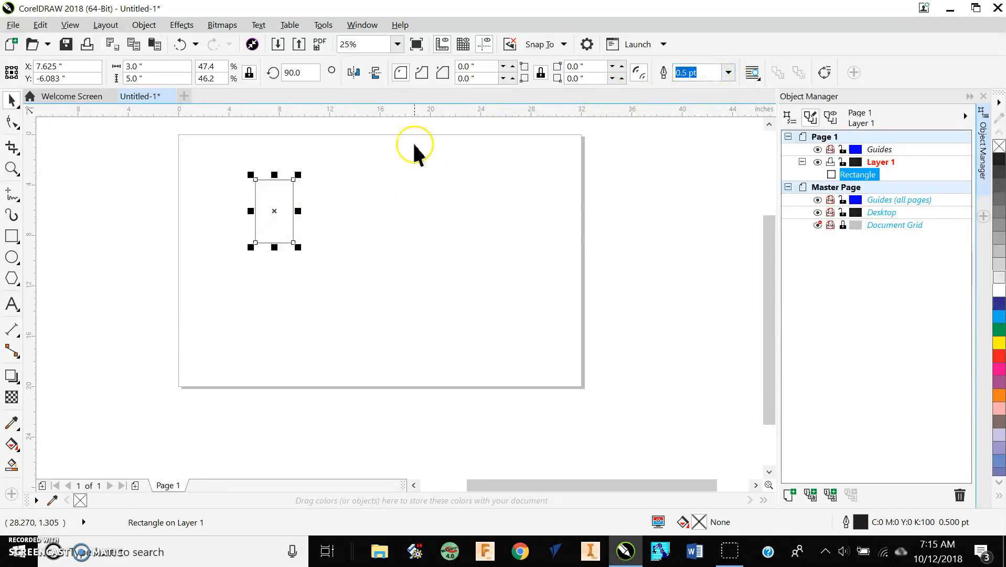
Try a 24 pt outline width on the rectangle and return it to 0.5 pt.
scroll(279, 186, up, 2)
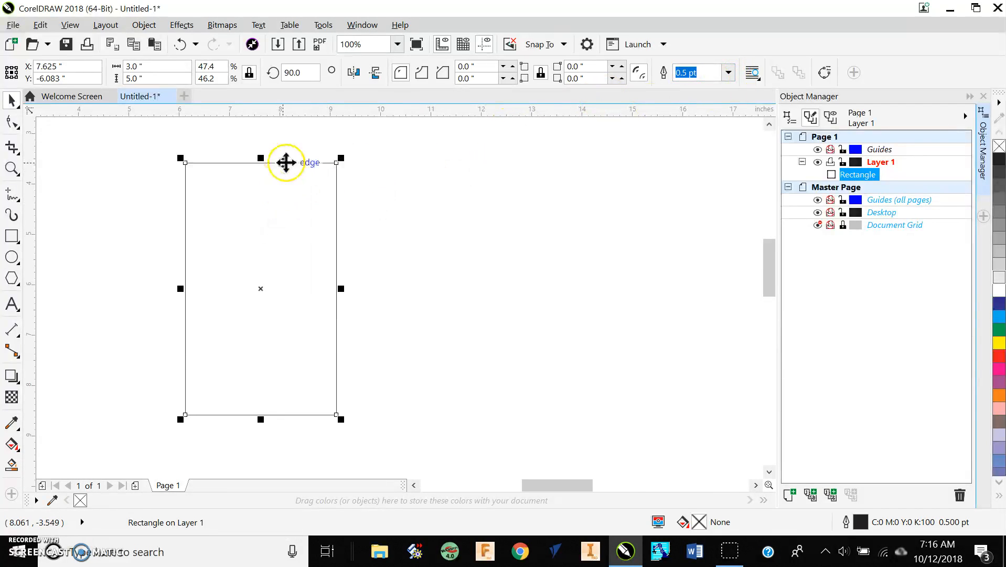
click(728, 73)
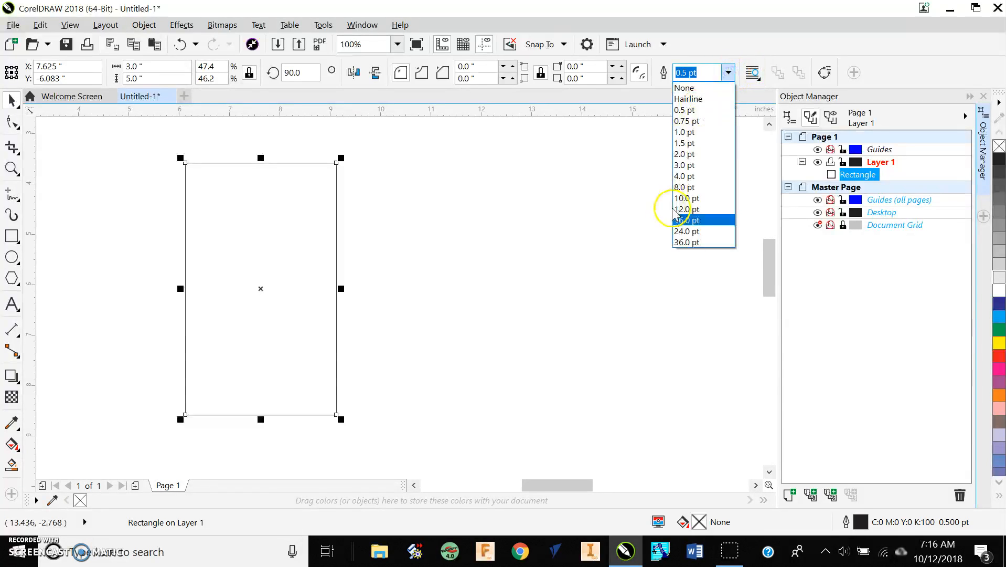
click(698, 231)
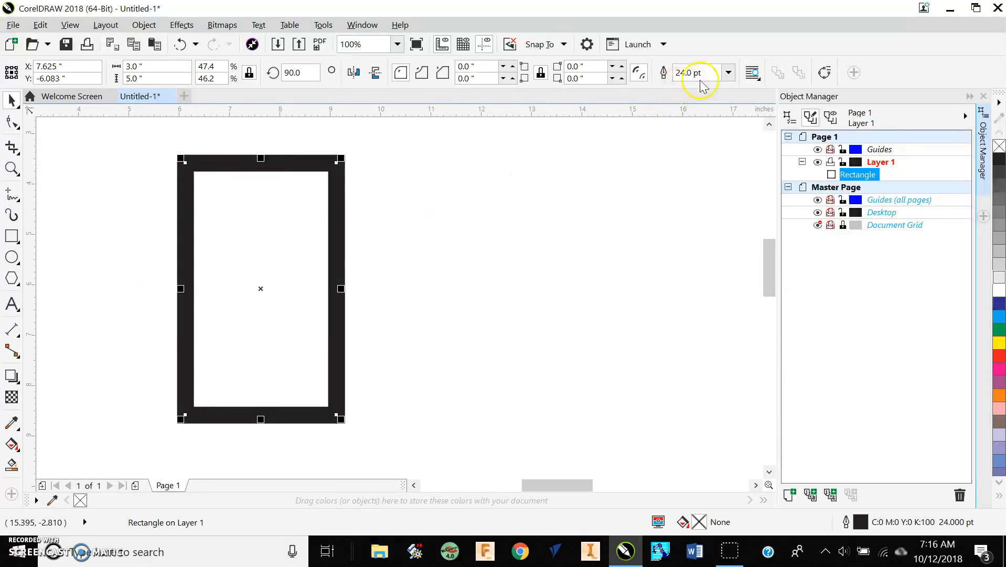
click(728, 72)
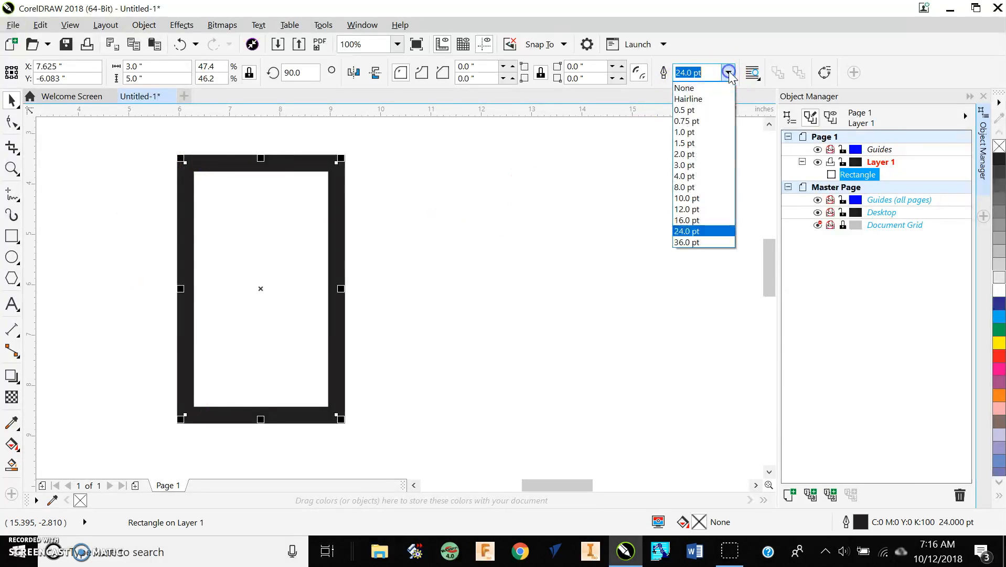
click(727, 110)
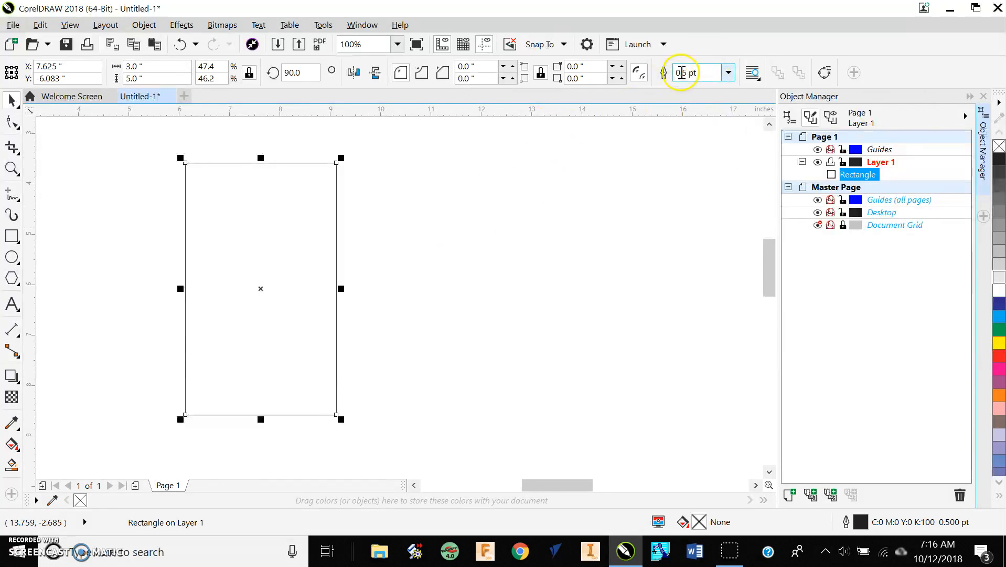
Move the rectangle across the page so its centre is at about X 16.4, Y -6.4 inches.
scroll(214, 272, down, 1)
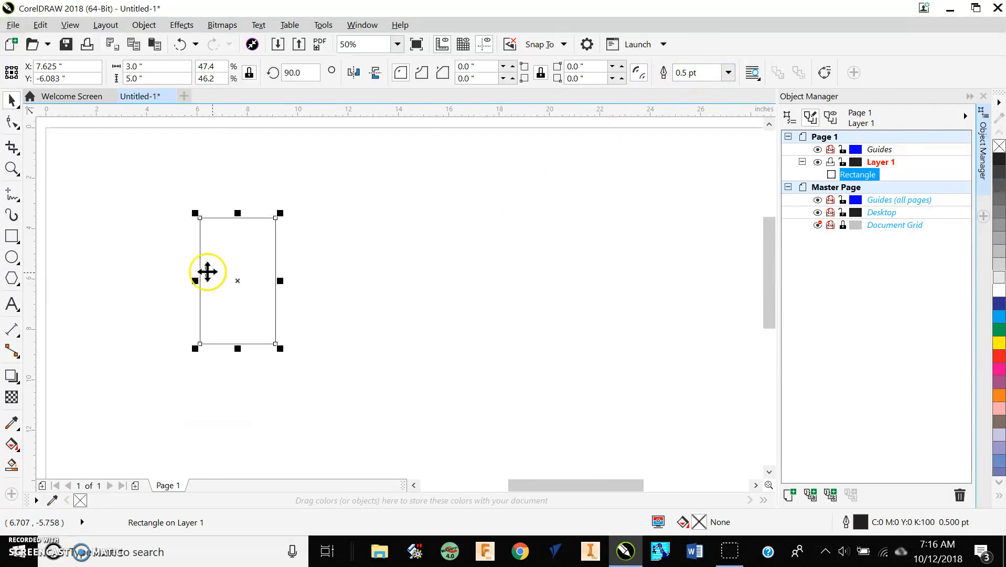
drag(228, 273, 326, 265)
scroll(336, 268, down, 1)
scroll(336, 268, up, 1)
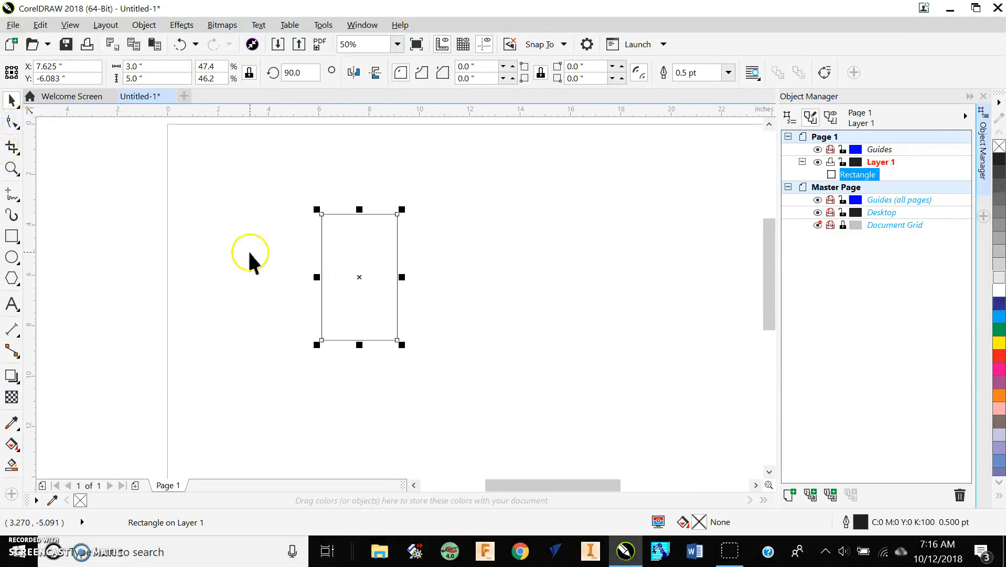
drag(365, 273, 584, 280)
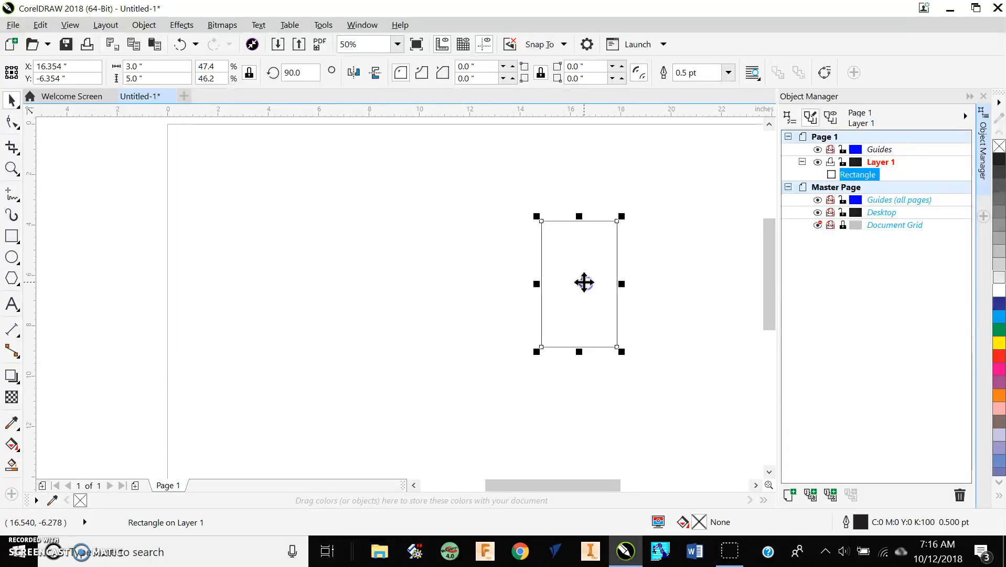
Draw a five-pointed star about 7.1 by 8.1 inches beside the rectangle, centred at about X 9.5, Y -9.0 inches.
scroll(581, 281, down, 1)
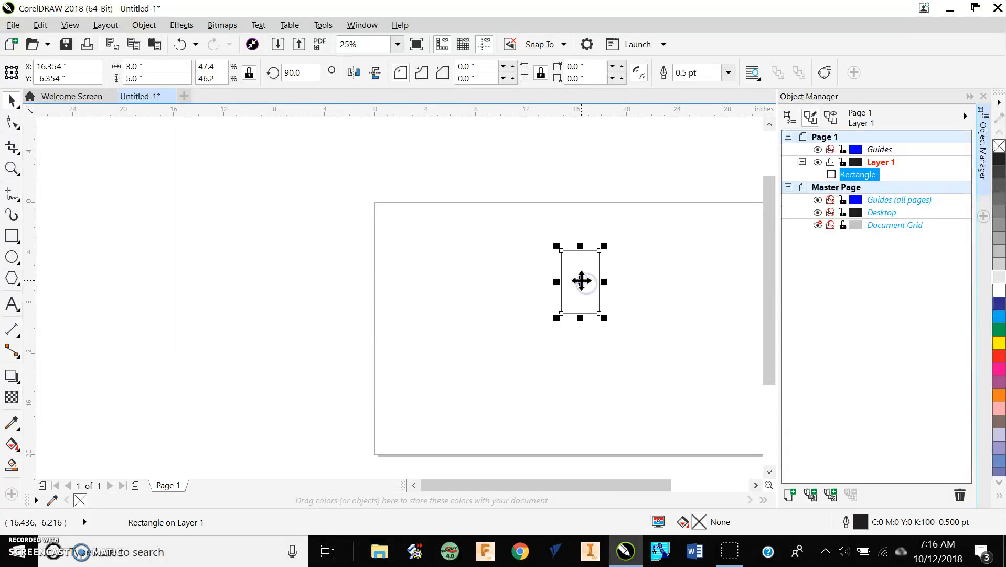
click(17, 284)
click(55, 295)
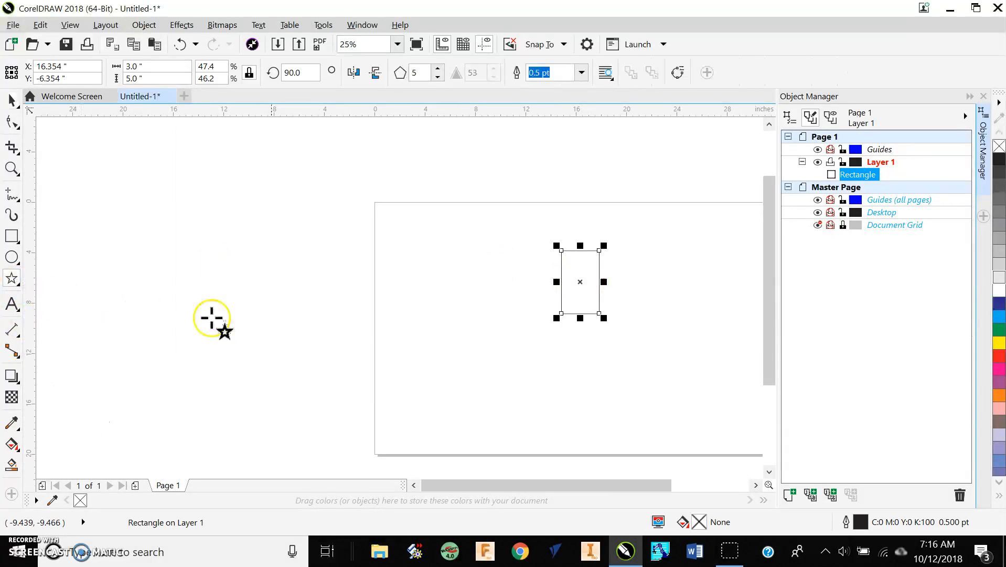
mouse_move(448, 264)
mouse_down()
mouse_move(529, 337)
mouse_move(530, 383)
mouse_move(544, 371)
mouse_up()
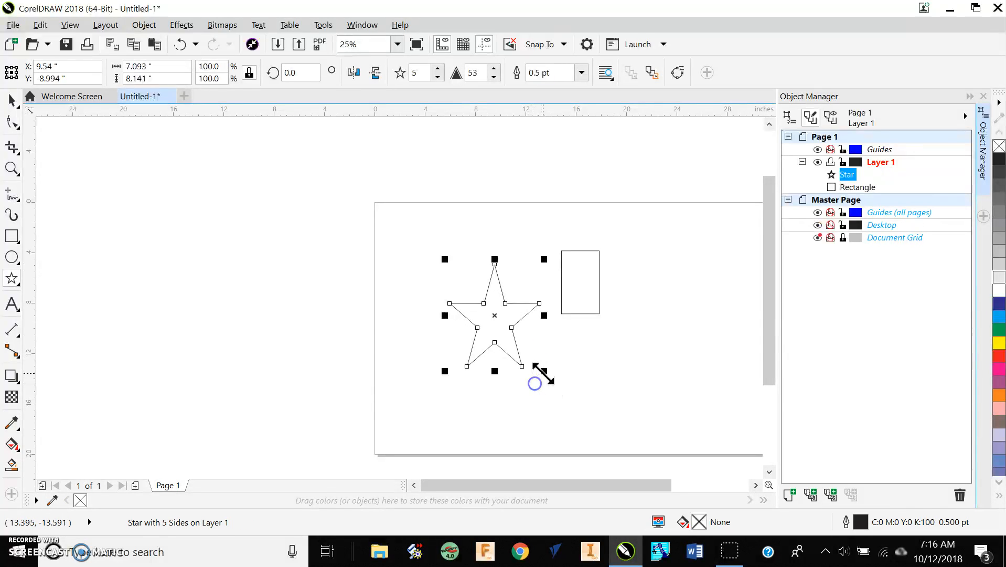
Set the star's number of points to 8.
click(439, 71)
click(439, 70)
click(439, 70)
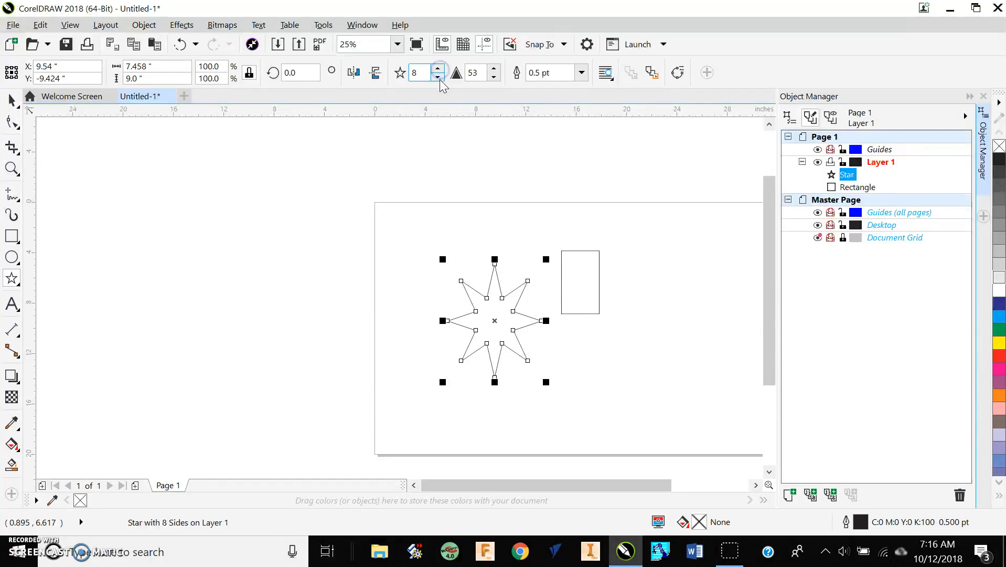
Set the eight-pointed star's sharpness to 36 and mirror the star horizontally.
click(494, 68)
click(494, 69)
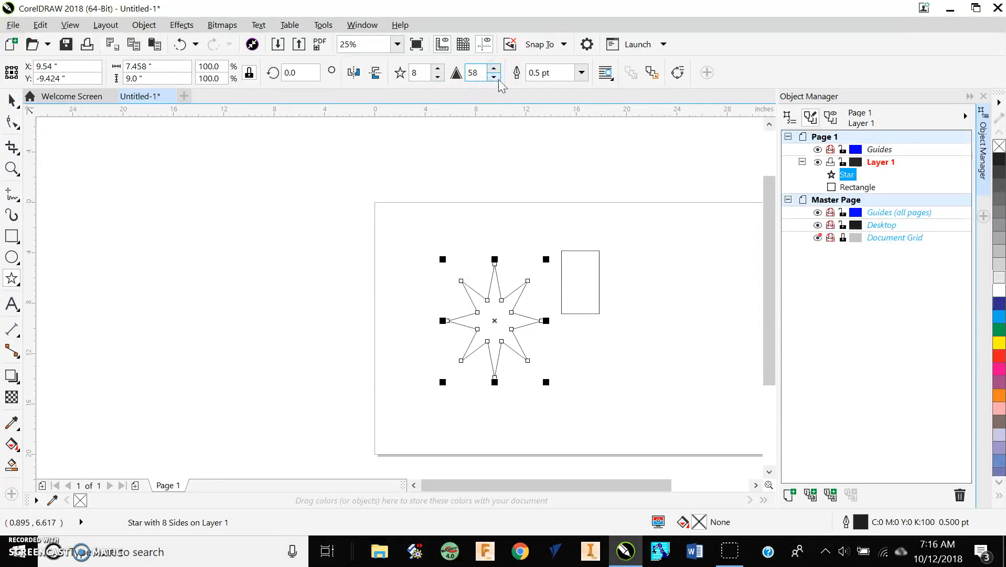
click(498, 79)
click(498, 79)
click(499, 79)
click(499, 79)
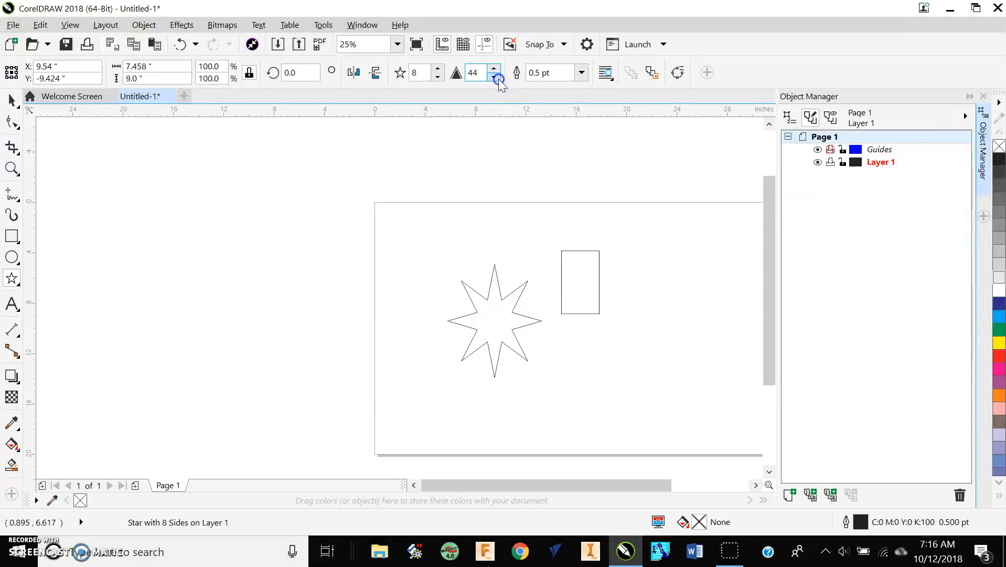
click(498, 79)
click(498, 79)
click(499, 79)
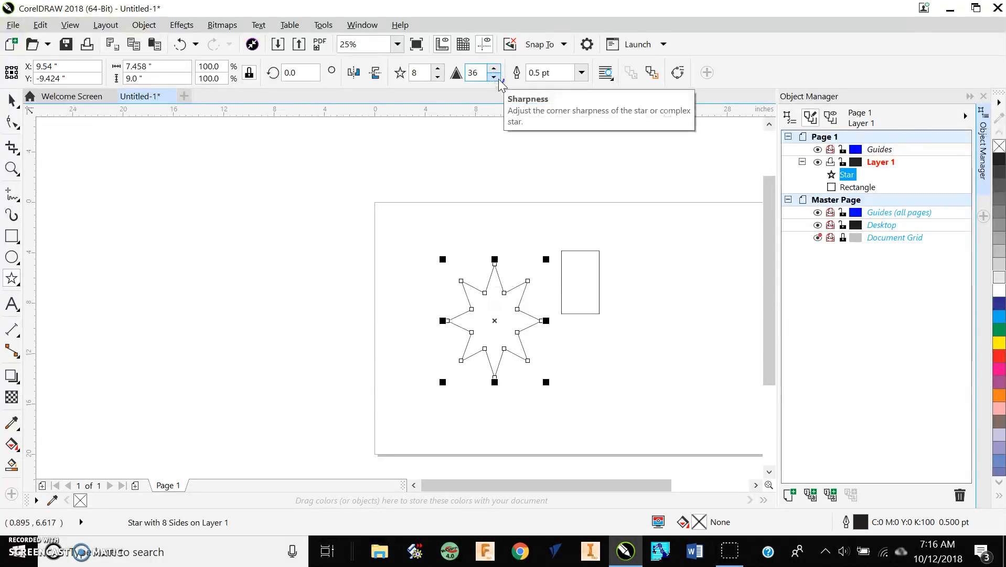
click(351, 79)
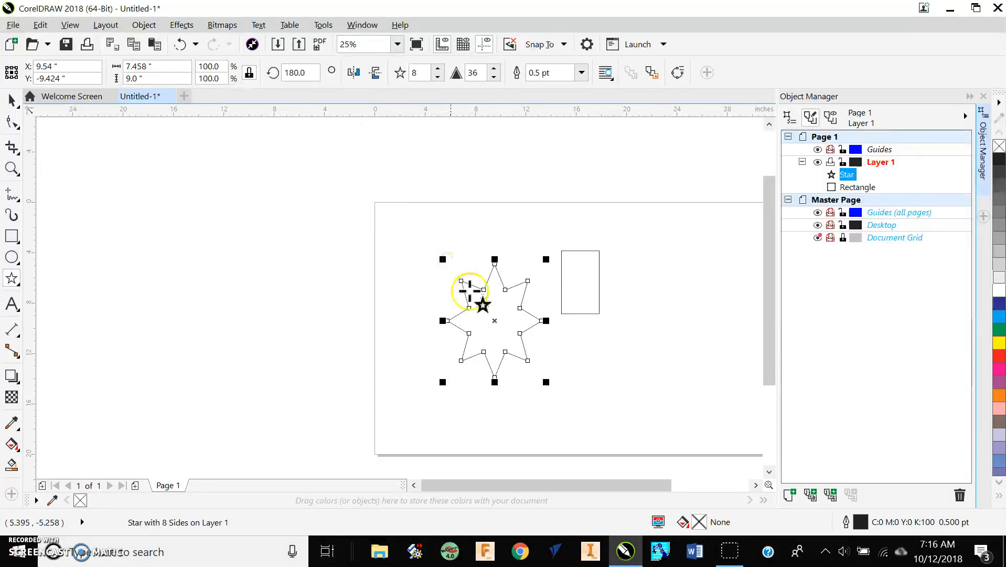
Draw a second, upside-down five-pointed star about 8.4 by 9.1 inches, centred at about X 5.3, Y -3.9 inches.
drag(498, 307, 385, 182)
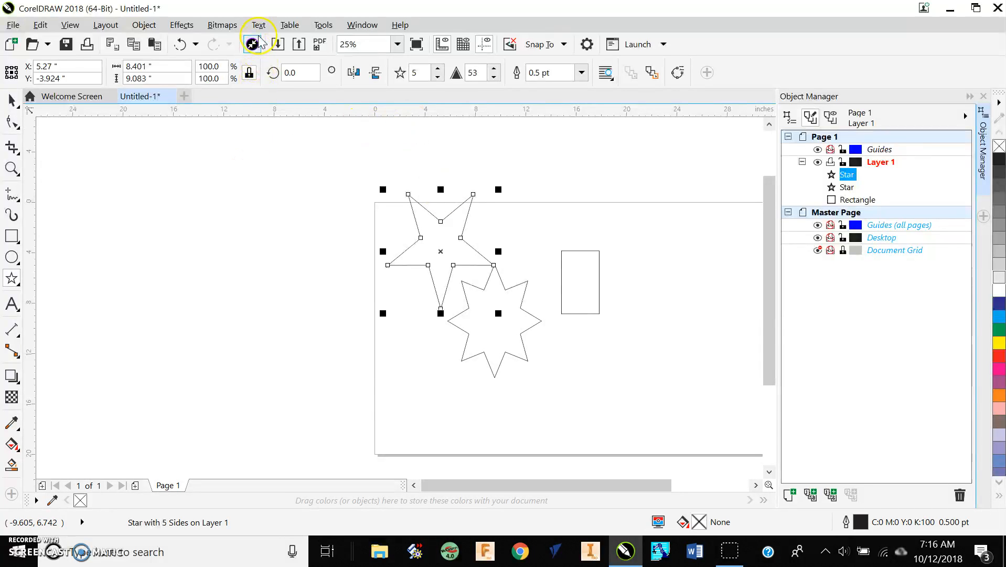
scroll(645, 253, down, 2)
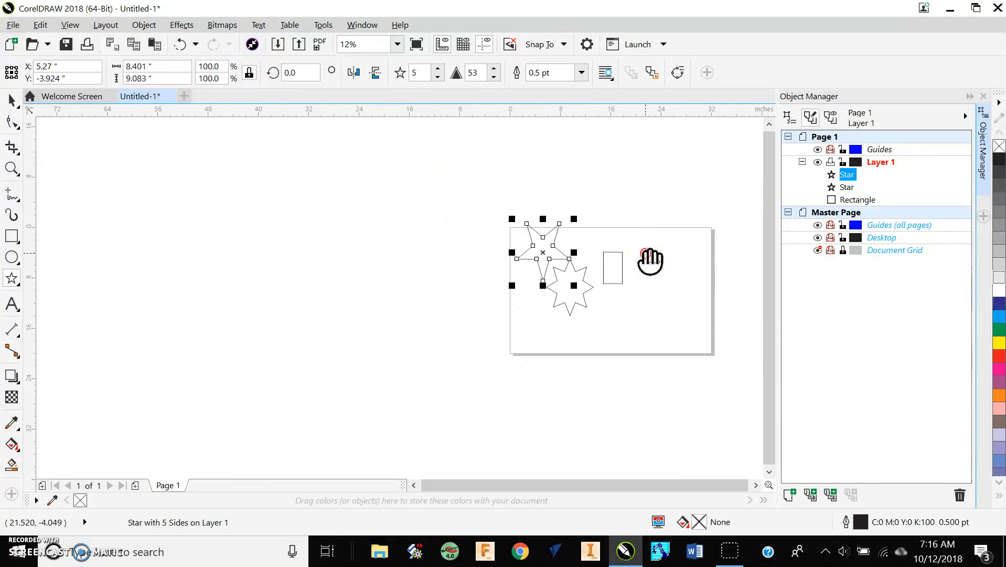
drag(650, 260, 494, 252)
scroll(491, 263, up, 2)
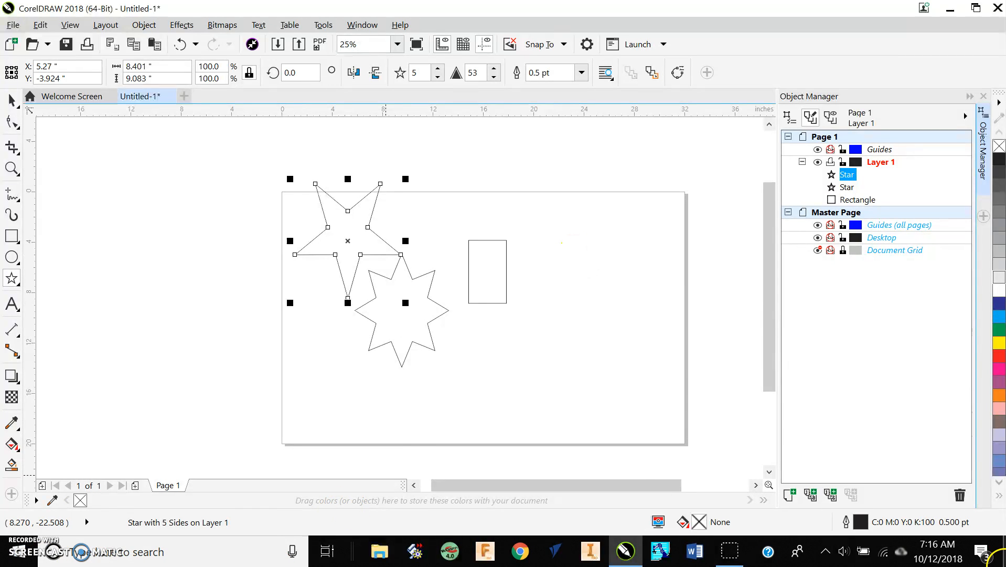
click(1004, 556)
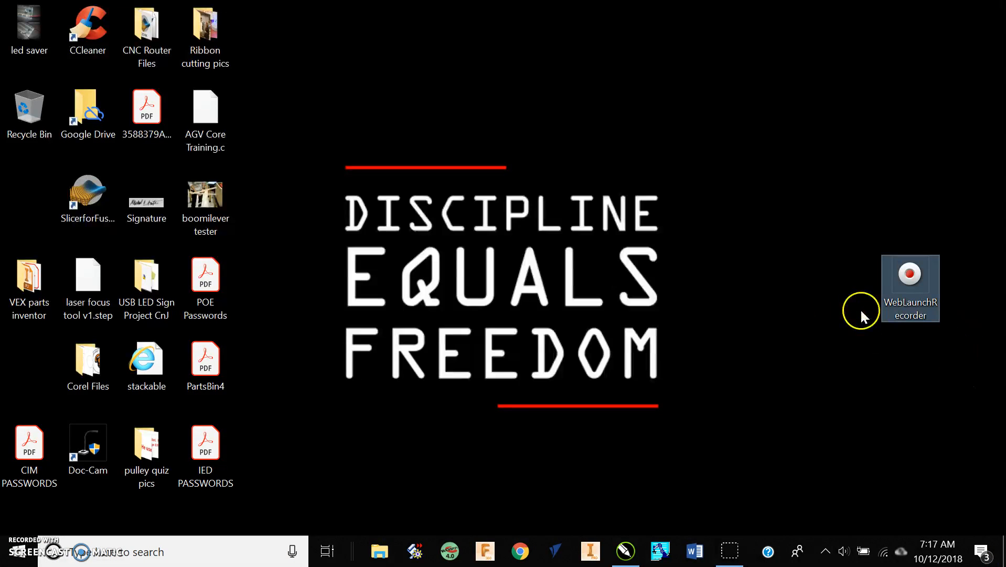
click(738, 554)
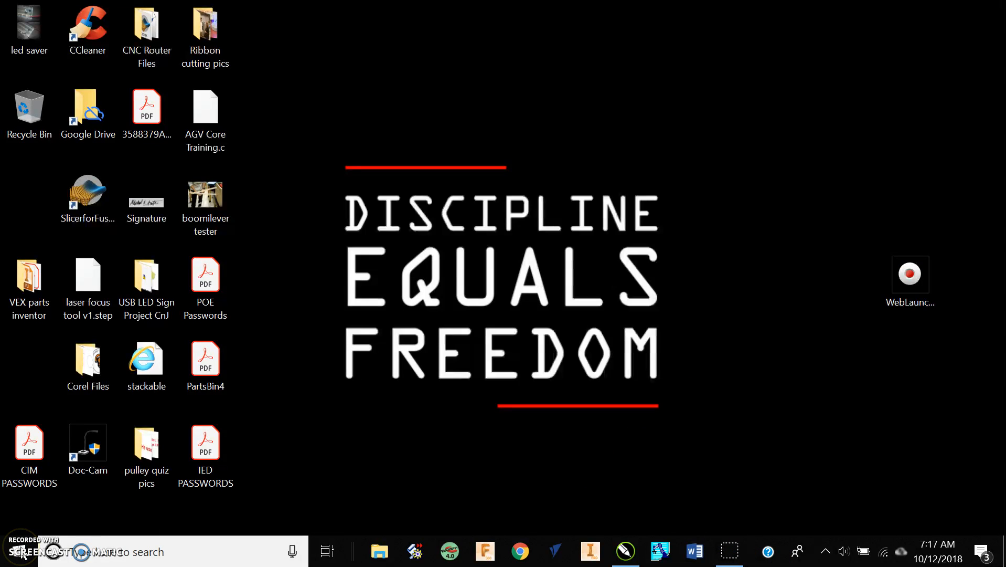